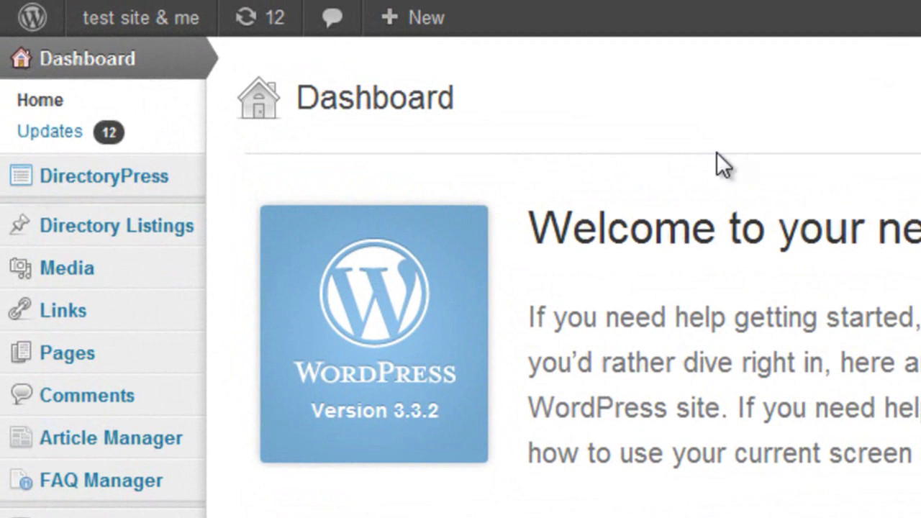
Open the DirectoryPress membership packages settings and keep the memberships option at Enable Memberships
{"action": "mouse_move", "coordinate": [144, 181]}
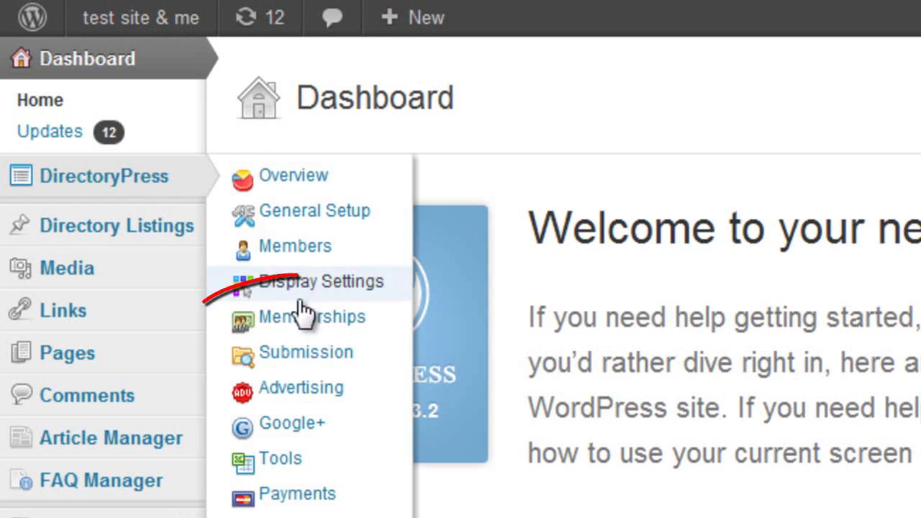
{"action": "left_click", "coordinate": [315, 319]}
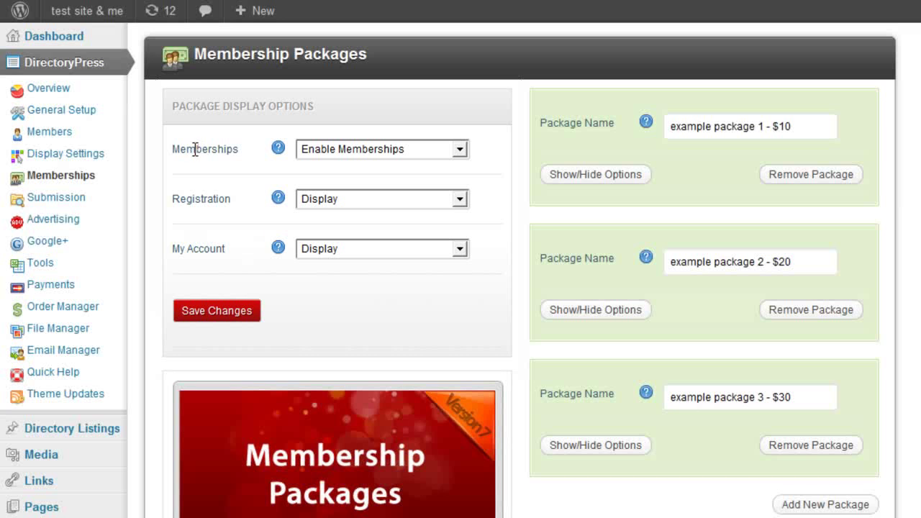
{"action": "left_click", "coordinate": [312, 152]}
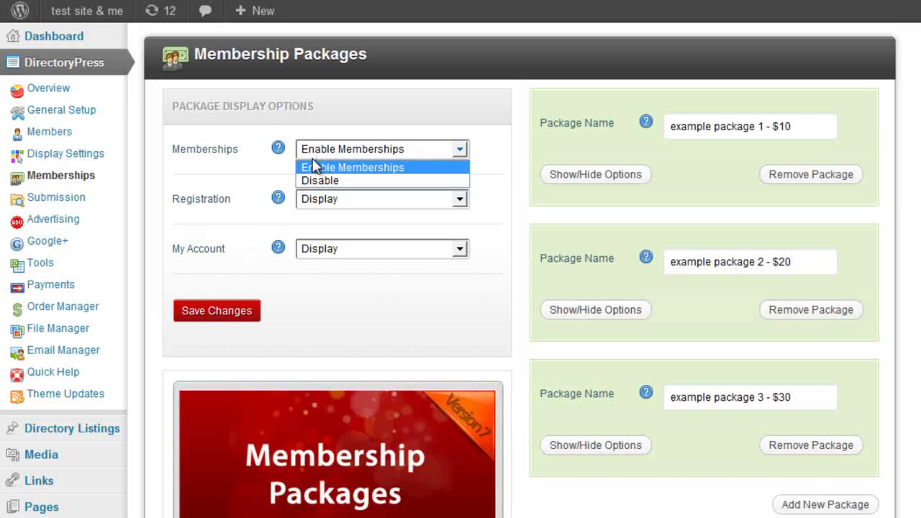
{"action": "left_click", "coordinate": [341, 141]}
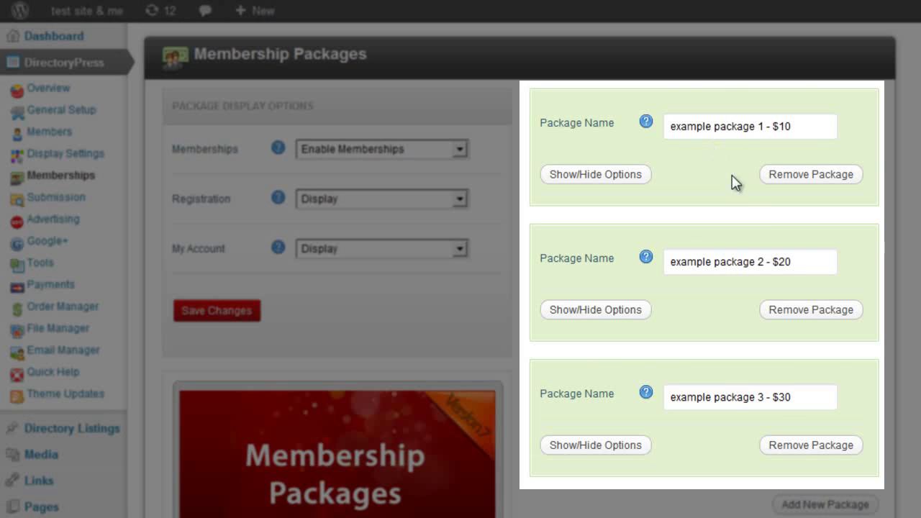
Try adding several blank membership packages and reload the Memberships page to discard them
{"action": "scroll", "coordinate": [685, 282], "scroll_direction": "down", "scroll_amount": 1}
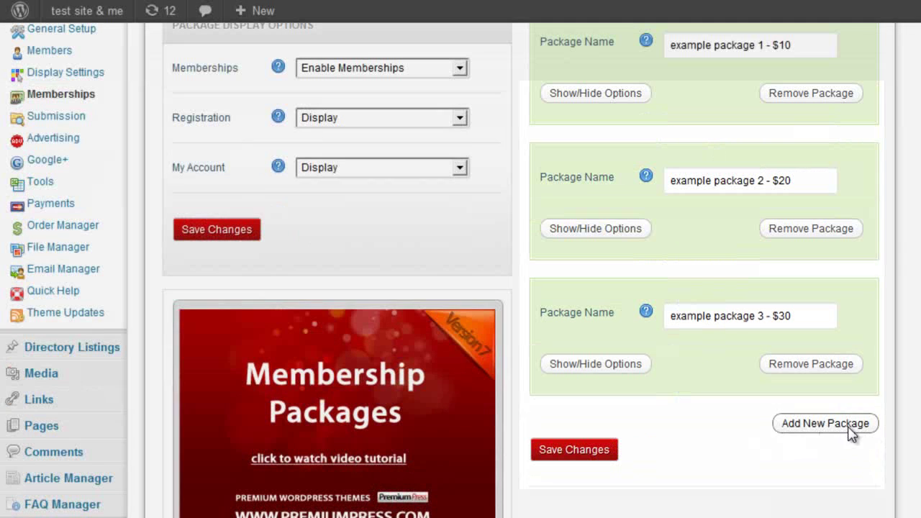
{"action": "left_click", "coordinate": [843, 426]}
{"action": "left_click", "coordinate": [805, 514]}
{"action": "scroll", "coordinate": [804, 517], "scroll_direction": "down", "scroll_amount": 1}
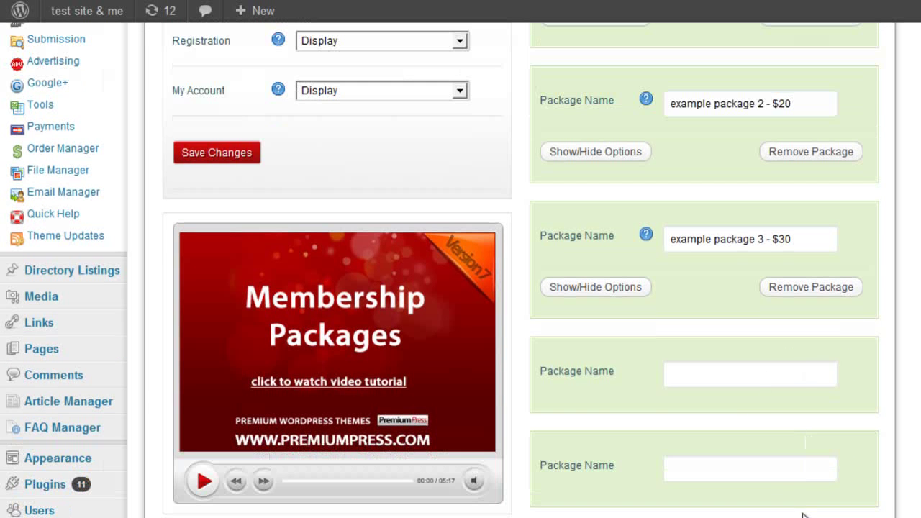
{"action": "scroll", "coordinate": [804, 504], "scroll_direction": "down", "scroll_amount": 2}
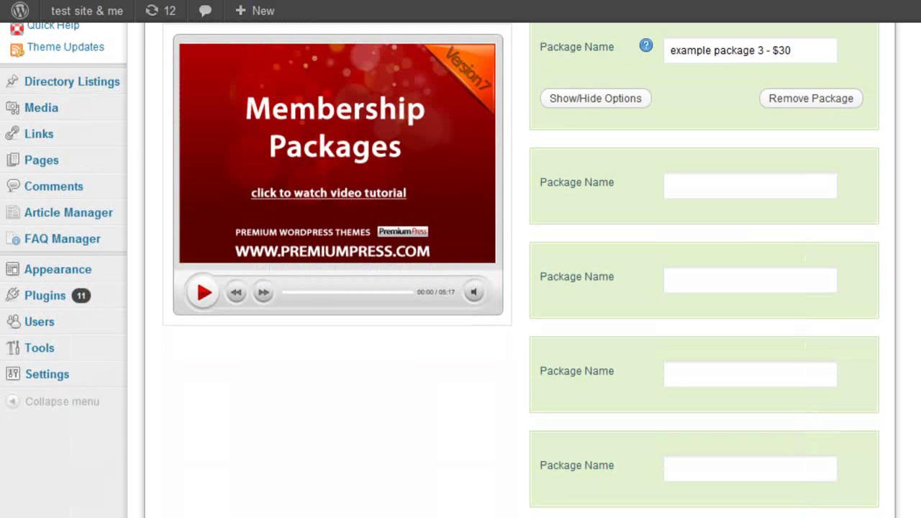
{"action": "scroll", "coordinate": [787, 513], "scroll_direction": "down", "scroll_amount": 2}
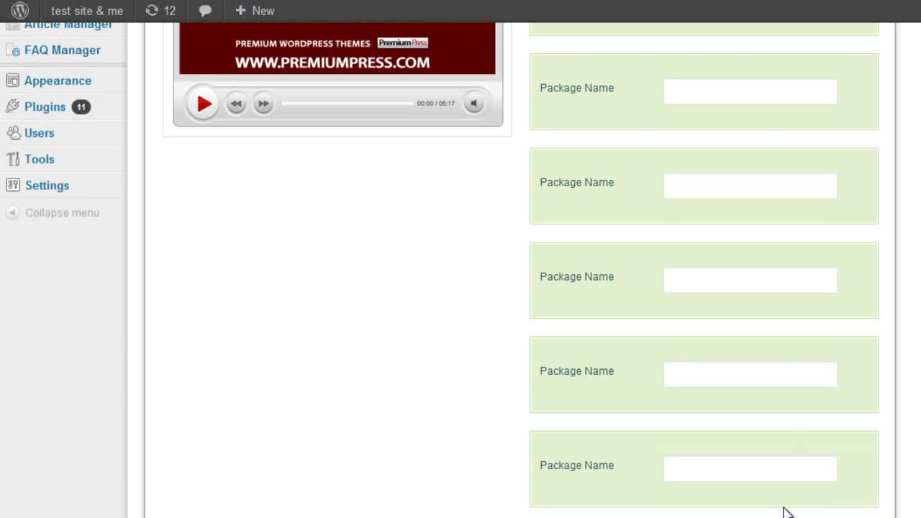
{"action": "scroll", "coordinate": [708, 472], "scroll_direction": "up", "scroll_amount": 6}
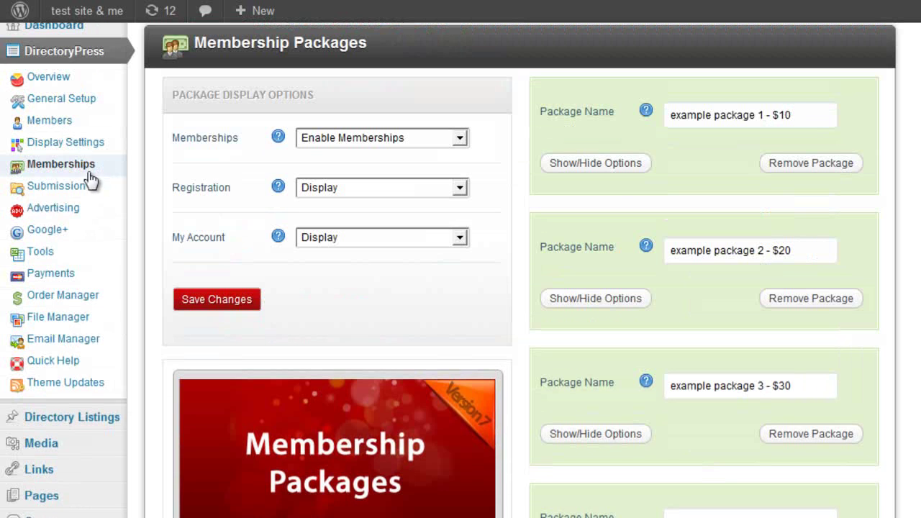
{"action": "scroll", "coordinate": [734, 353], "scroll_direction": "down", "scroll_amount": 6}
{"action": "scroll", "coordinate": [705, 362], "scroll_direction": "up", "scroll_amount": 3}
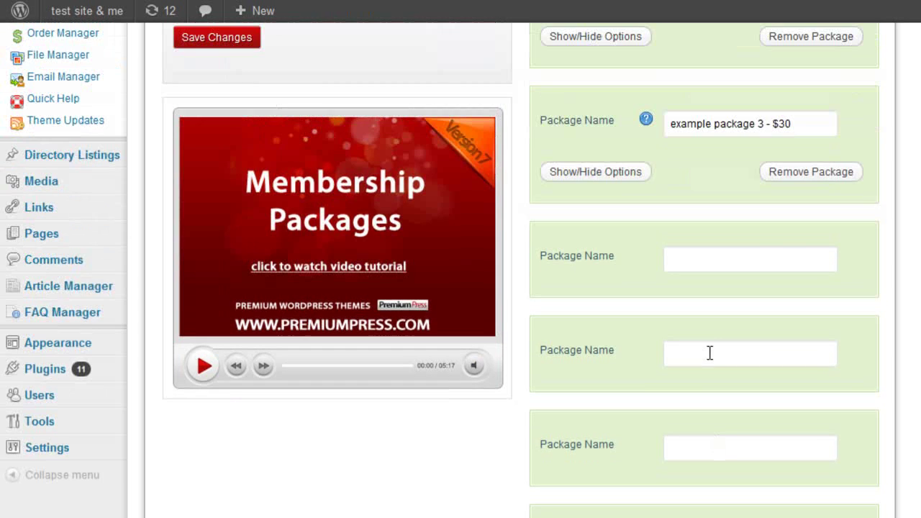
{"action": "scroll", "coordinate": [719, 273], "scroll_direction": "down", "scroll_amount": 3}
{"action": "scroll", "coordinate": [710, 309], "scroll_direction": "up", "scroll_amount": 6}
{"action": "left_click", "coordinate": [43, 175]}
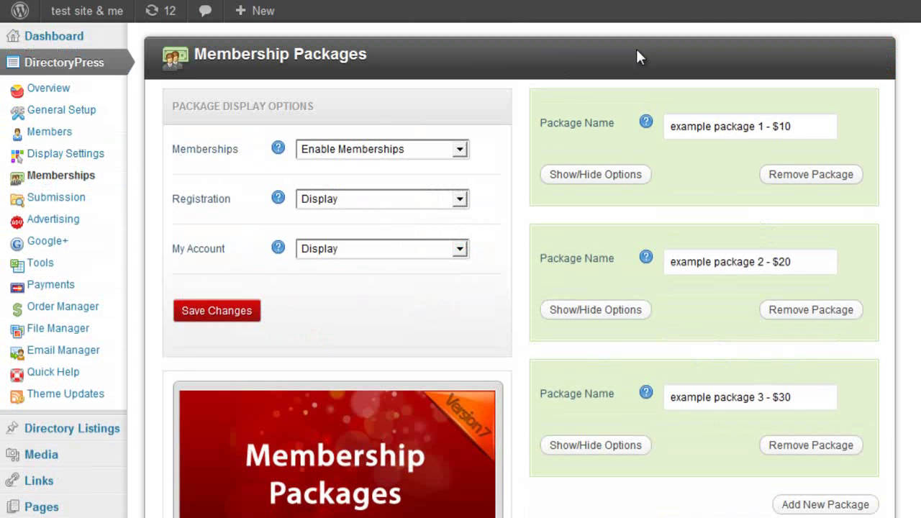
Add a new membership package named "example package 4 - $40" and save the changes
{"action": "scroll", "coordinate": [592, 274], "scroll_direction": "down", "scroll_amount": 1}
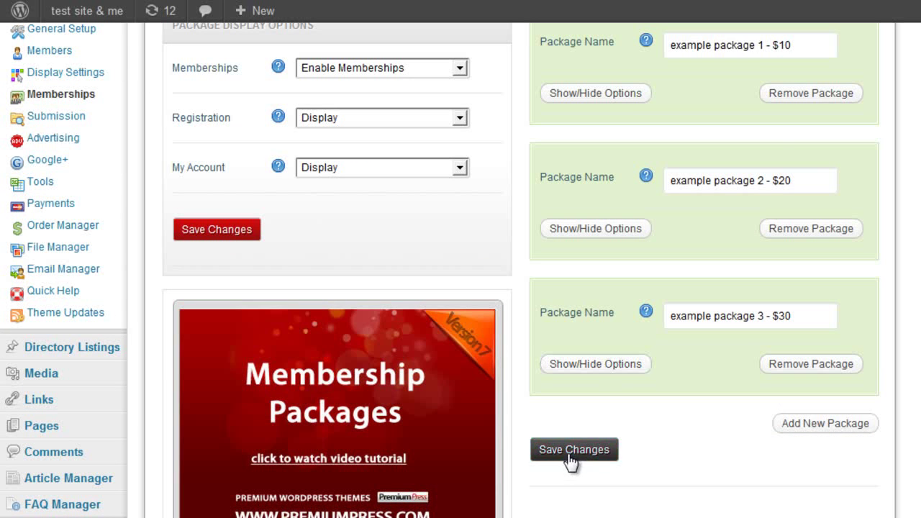
{"action": "scroll", "coordinate": [661, 457], "scroll_direction": "up", "scroll_amount": 1}
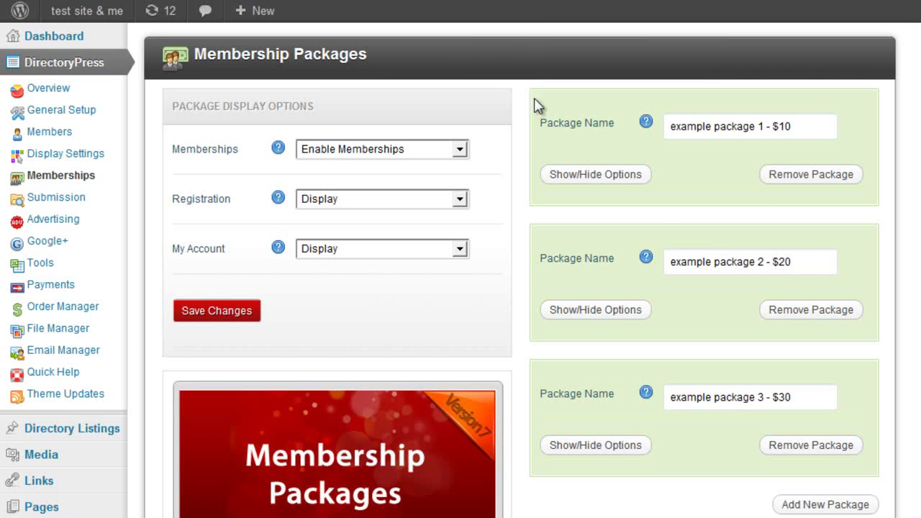
{"action": "scroll", "coordinate": [623, 318], "scroll_direction": "down", "scroll_amount": 1}
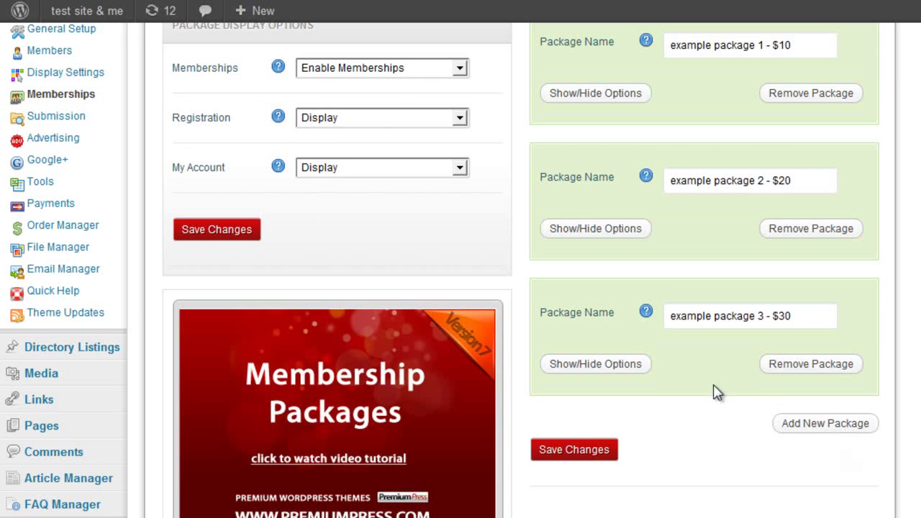
{"action": "scroll", "coordinate": [744, 370], "scroll_direction": "up", "scroll_amount": 1}
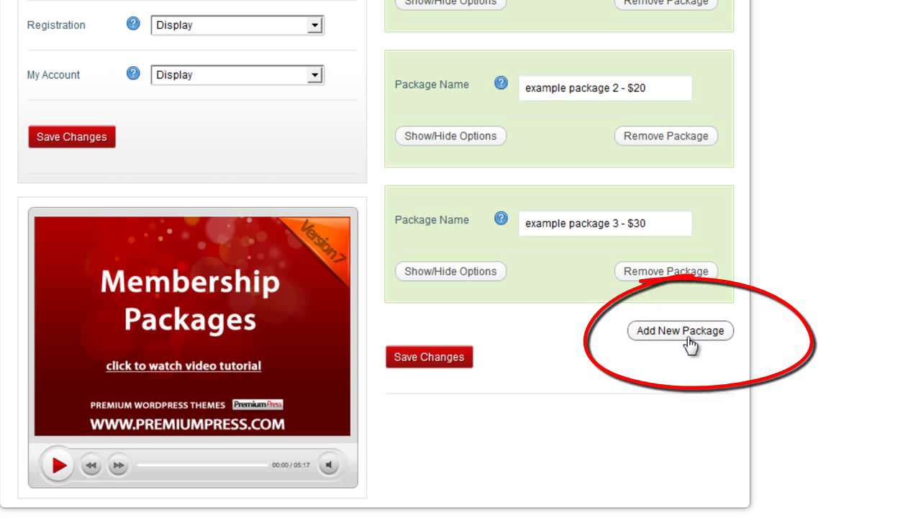
{"action": "left_click", "coordinate": [689, 333]}
{"action": "left_click", "coordinate": [592, 353]}
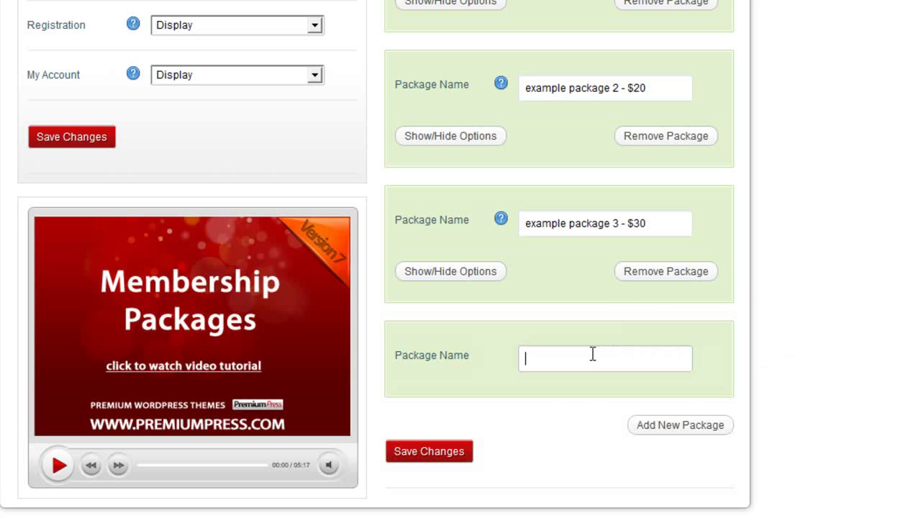
{"action": "type", "text": "example package 4 - $40"}
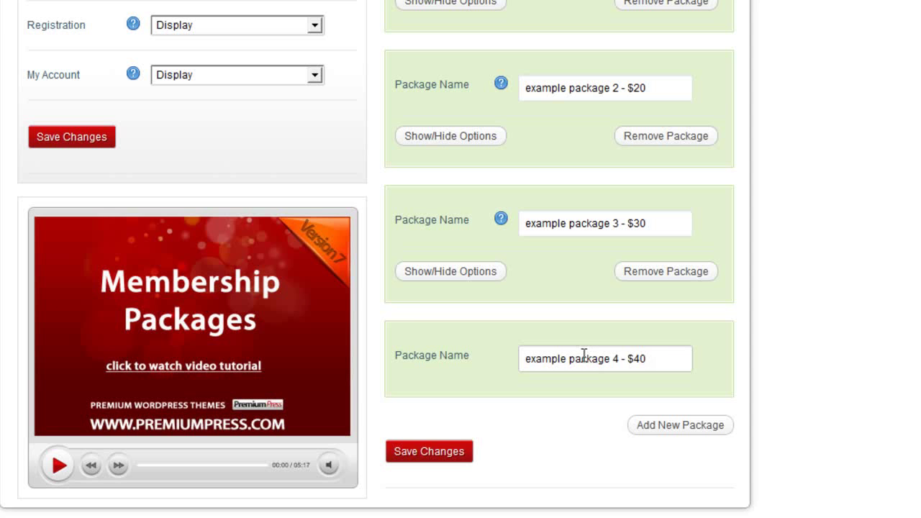
{"action": "left_click", "coordinate": [444, 454]}
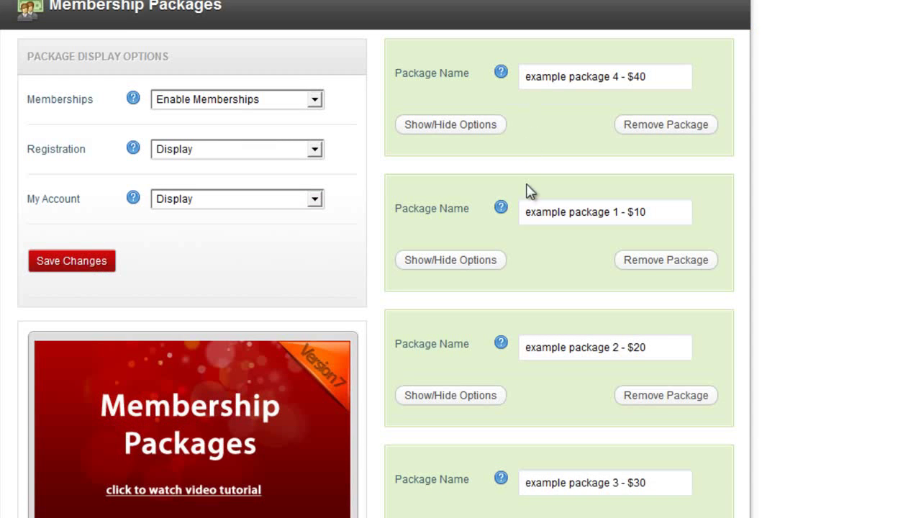
Expand the options of example package 3, review its configured fields, and collapse them again
{"action": "scroll", "coordinate": [528, 191], "scroll_direction": "down", "scroll_amount": 2}
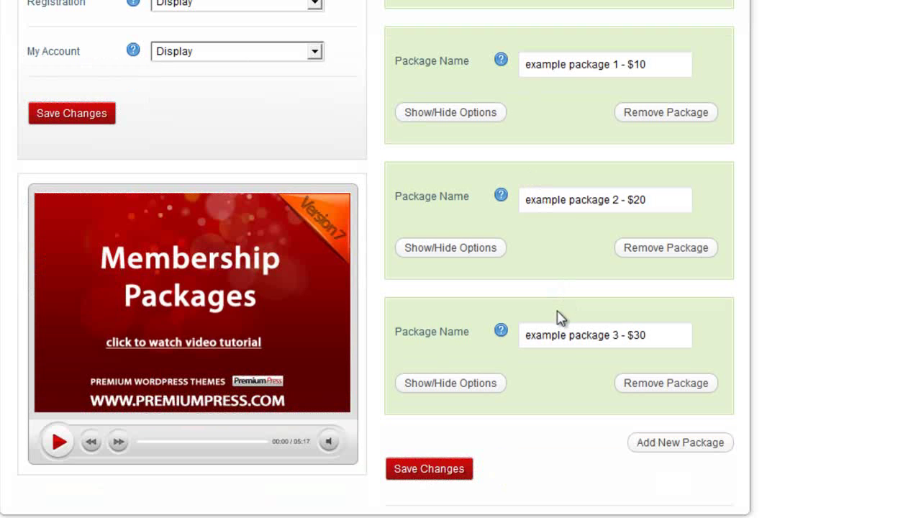
{"action": "left_click", "coordinate": [465, 387]}
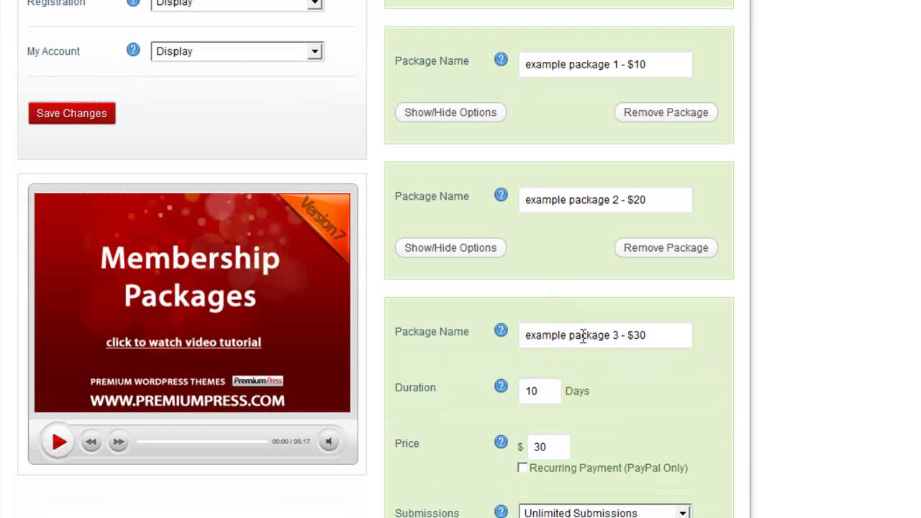
{"action": "scroll", "coordinate": [583, 337], "scroll_direction": "down", "scroll_amount": 4}
{"action": "scroll", "coordinate": [554, 425], "scroll_direction": "up", "scroll_amount": 4}
{"action": "scroll", "coordinate": [555, 432], "scroll_direction": "down", "scroll_amount": 4}
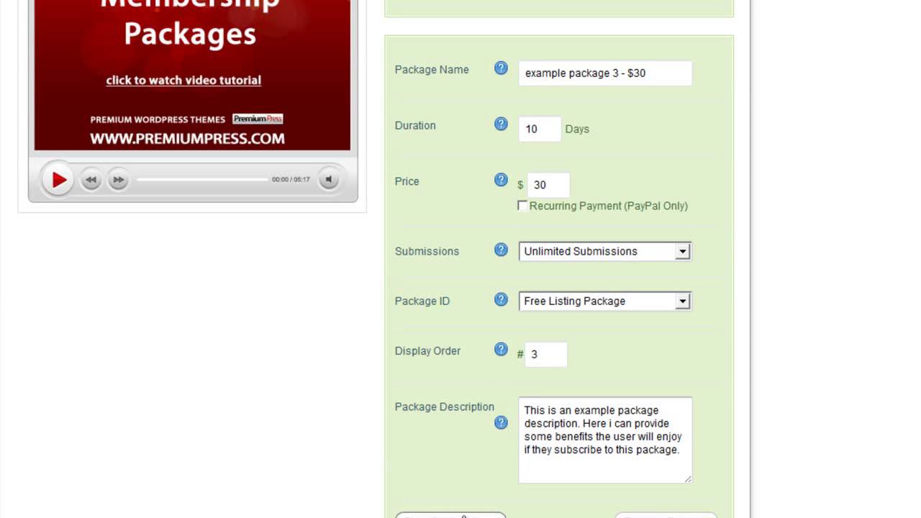
{"action": "left_click", "coordinate": [455, 515]}
{"action": "scroll", "coordinate": [634, 273], "scroll_direction": "up", "scroll_amount": 2}
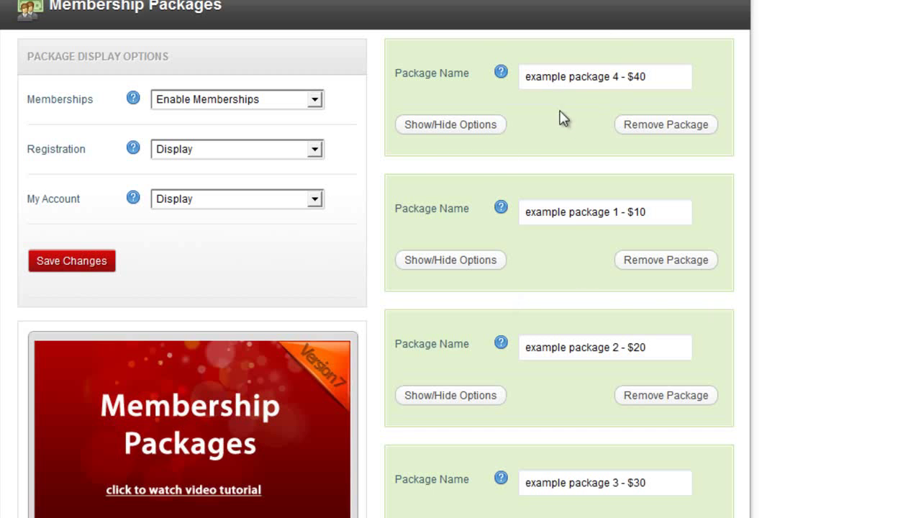
Expand the options of example package 4 and set its price to $40 and its duration to 7 days
{"action": "left_click", "coordinate": [462, 127]}
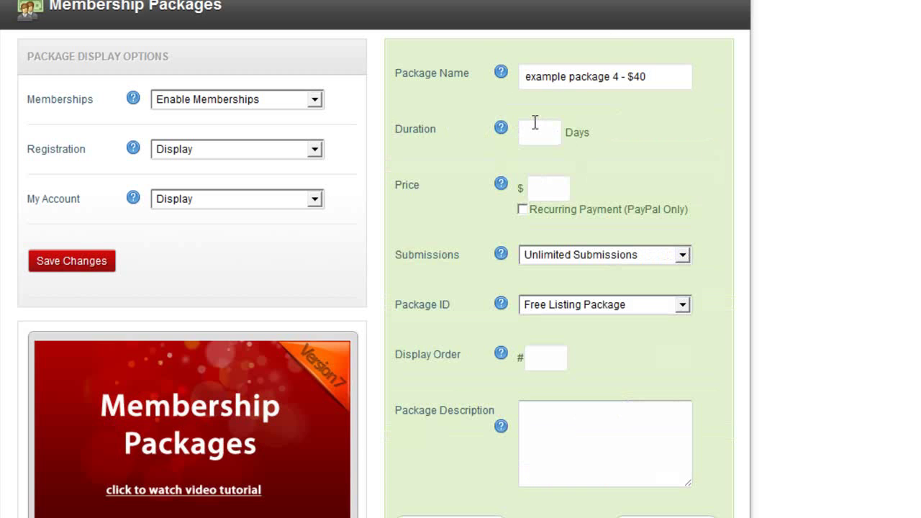
{"action": "scroll", "coordinate": [508, 139], "scroll_direction": "down", "scroll_amount": 3}
{"action": "scroll", "coordinate": [518, 126], "scroll_direction": "up", "scroll_amount": 2}
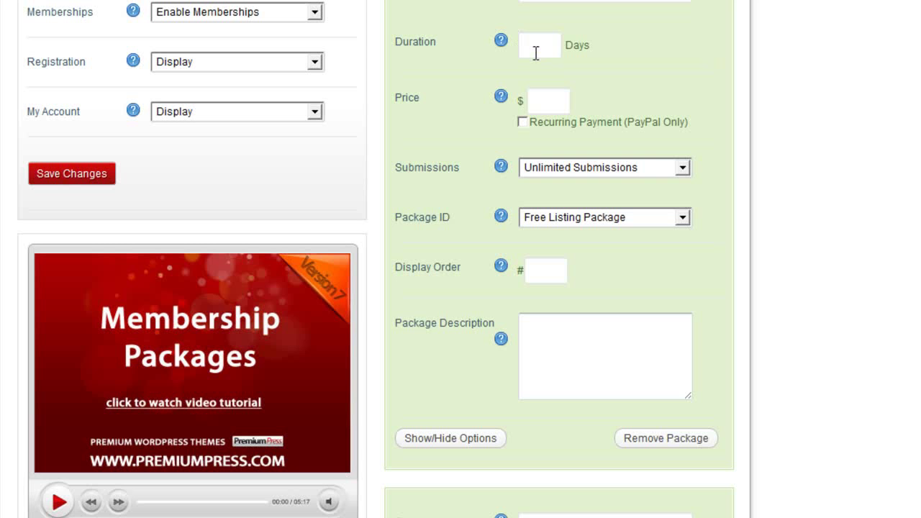
{"action": "scroll", "coordinate": [554, 101], "scroll_direction": "up", "scroll_amount": 1}
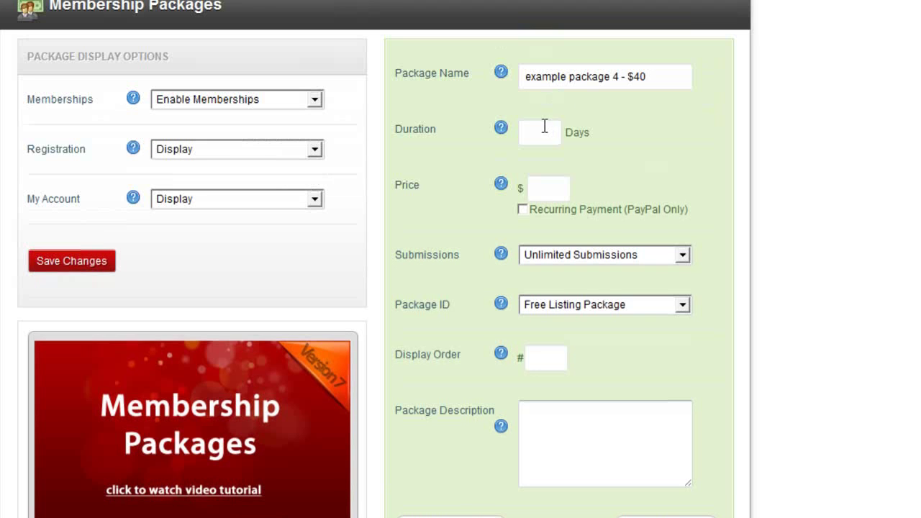
{"action": "left_click", "coordinate": [557, 194]}
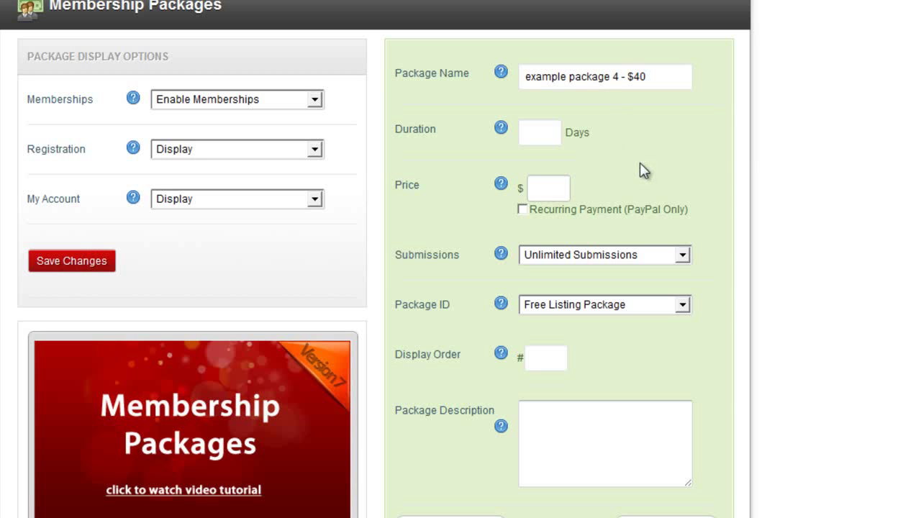
{"action": "type", "text": "0"}
{"action": "left_click", "coordinate": [554, 131]}
{"action": "type", "text": "10"}
{"action": "left_click_drag", "start_coordinate": [541, 134], "coordinate": [502, 141]}
{"action": "type", "text": "365"}
{"action": "type", "text": "7"}
Enable recurring PayPal payment for example package 4
{"action": "scroll", "coordinate": [626, 190], "scroll_direction": "down", "scroll_amount": 2}
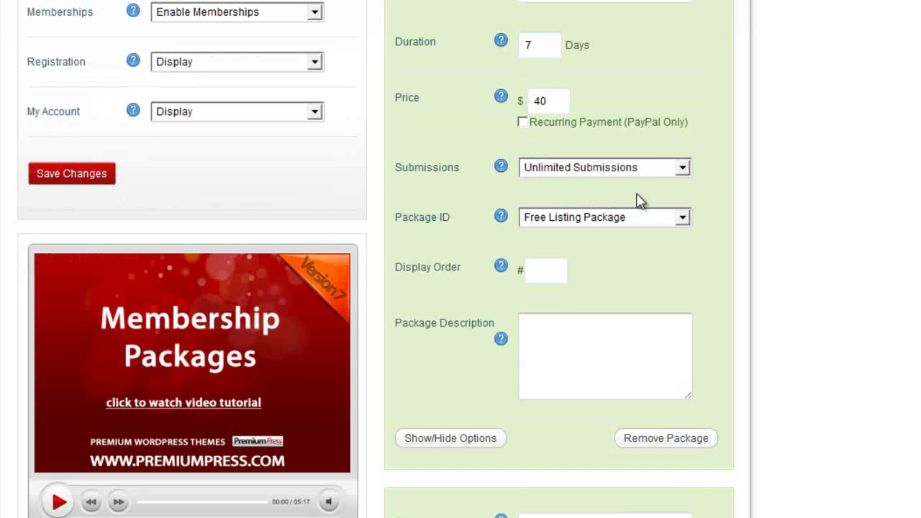
{"action": "scroll", "coordinate": [432, 151], "scroll_direction": "up", "scroll_amount": 2}
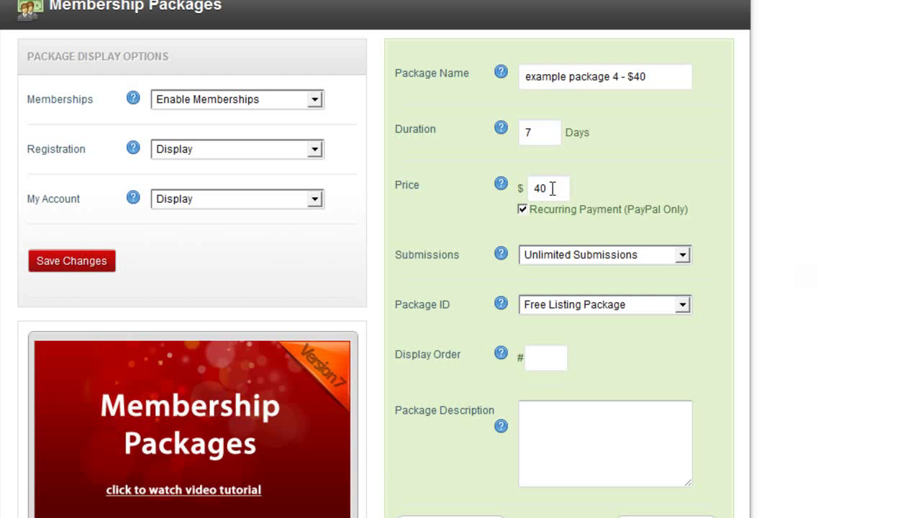
{"action": "scroll", "coordinate": [709, 200], "scroll_direction": "down", "scroll_amount": 2}
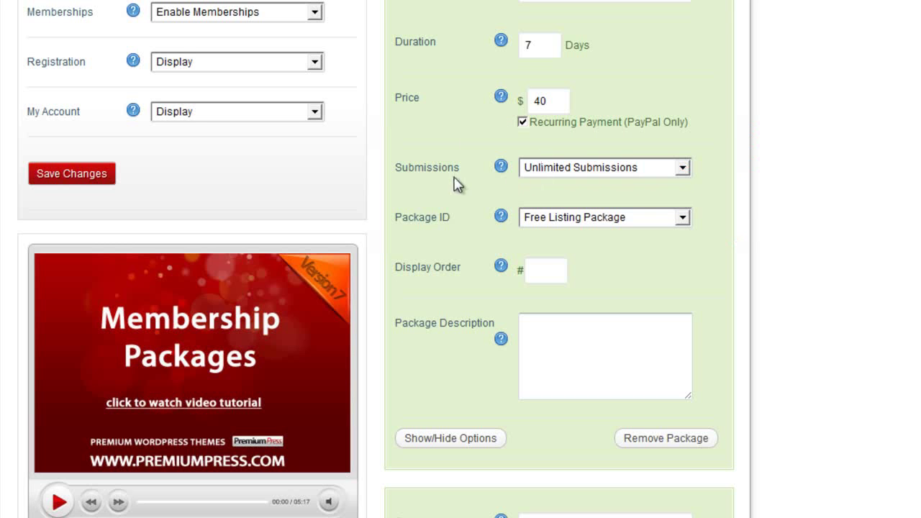
Try the Normal (1 per purchase) submissions option for example package 4 and set it back to Unlimited Submissions
{"action": "left_click", "coordinate": [556, 173]}
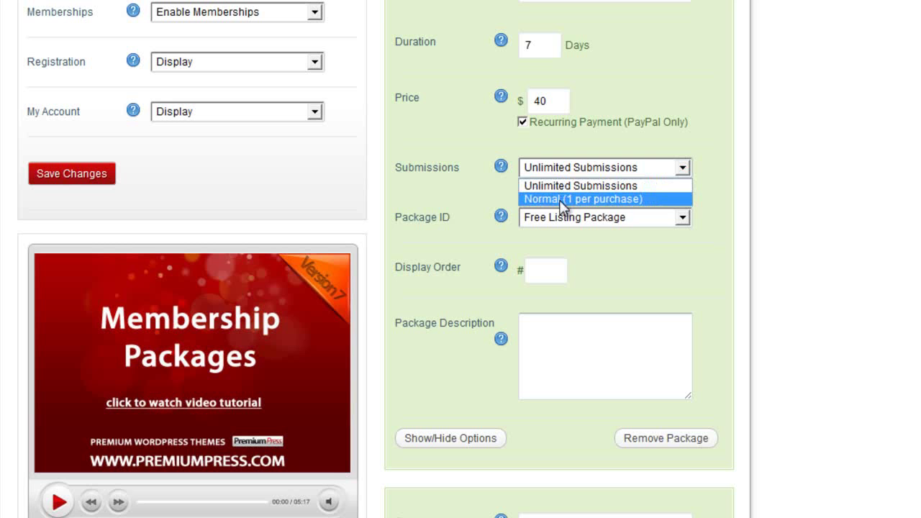
{"action": "left_click", "coordinate": [563, 199]}
{"action": "scroll", "coordinate": [559, 204], "scroll_direction": "up", "scroll_amount": 1}
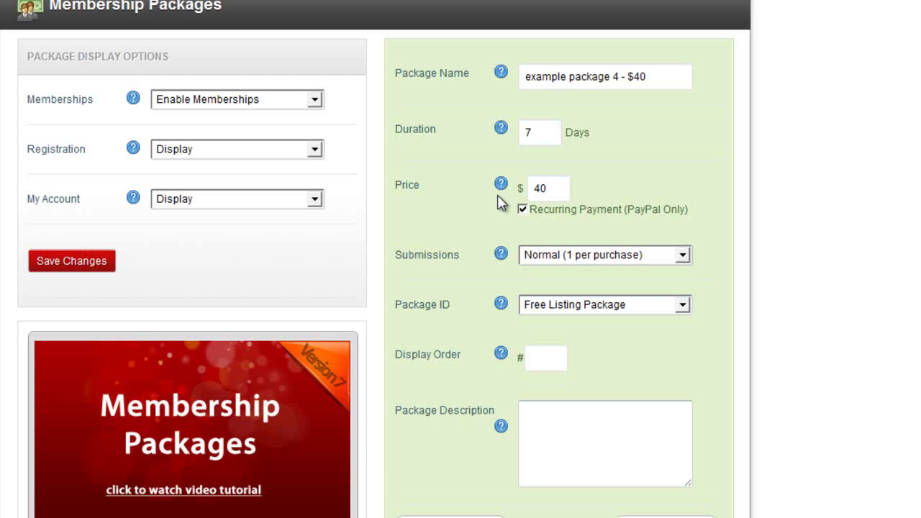
{"action": "scroll", "coordinate": [501, 203], "scroll_direction": "down", "scroll_amount": 1}
{"action": "left_click", "coordinate": [621, 167]}
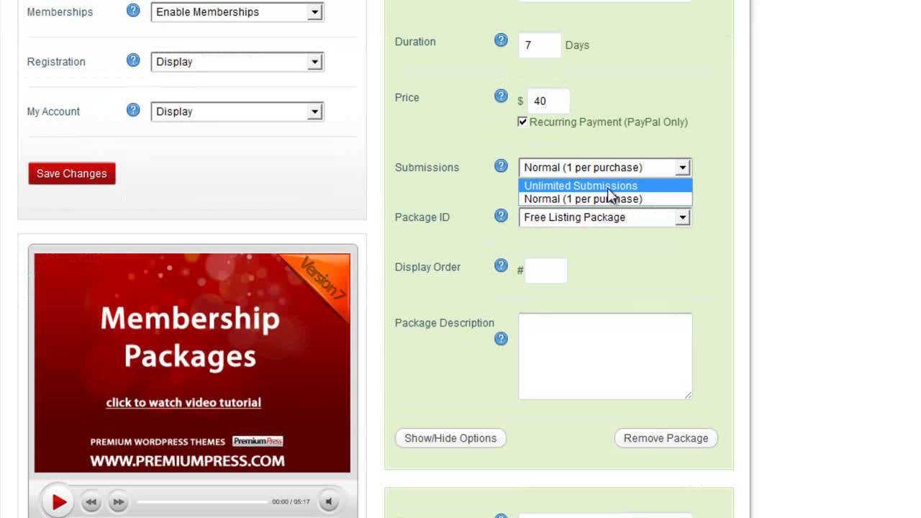
{"action": "left_click", "coordinate": [609, 188]}
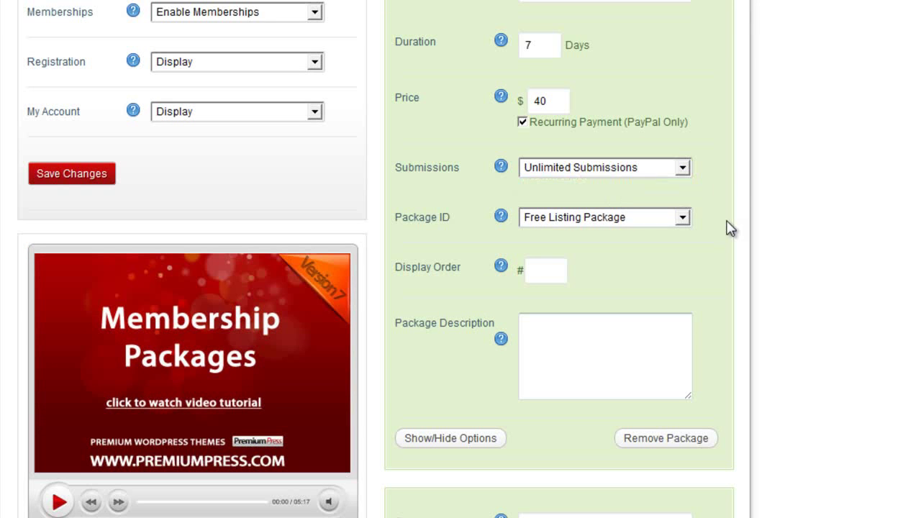
{"action": "scroll", "coordinate": [729, 226], "scroll_direction": "up", "scroll_amount": 1}
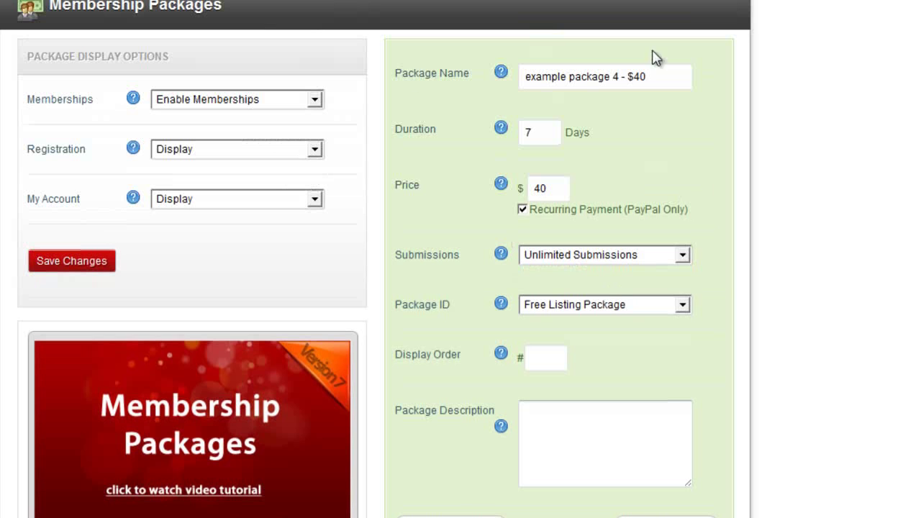
{"action": "left_click", "coordinate": [600, 261]}
{"action": "left_click", "coordinate": [598, 257]}
{"action": "scroll", "coordinate": [724, 260], "scroll_direction": "down", "scroll_amount": 1}
{"action": "scroll", "coordinate": [724, 259], "scroll_direction": "up", "scroll_amount": 1}
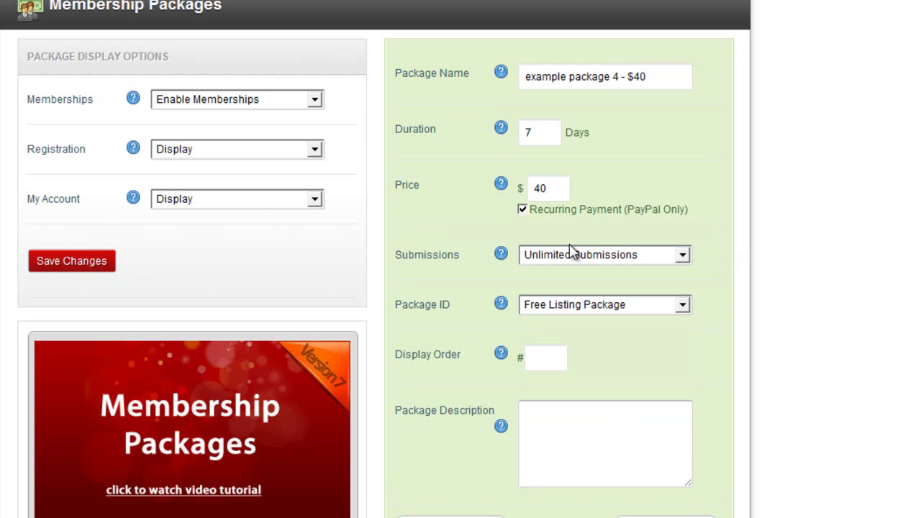
Check which listing packages the Package ID option of example package 4 offers
{"action": "scroll", "coordinate": [464, 187], "scroll_direction": "down", "scroll_amount": 1}
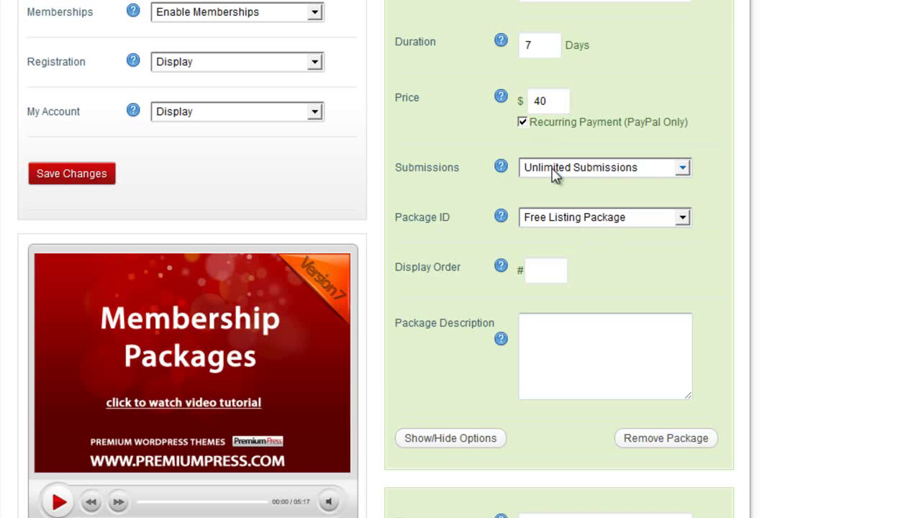
{"action": "scroll", "coordinate": [598, 200], "scroll_direction": "down", "scroll_amount": 2}
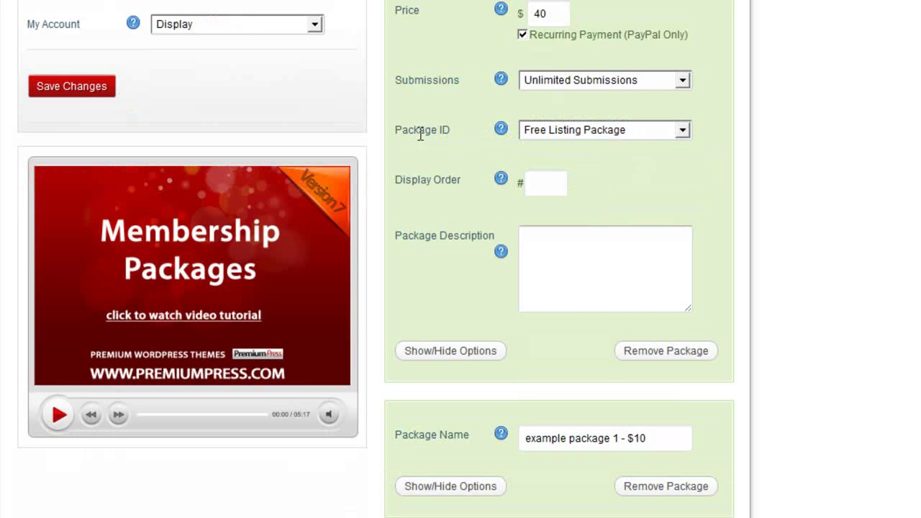
{"action": "scroll", "coordinate": [573, 149], "scroll_direction": "up", "scroll_amount": 2}
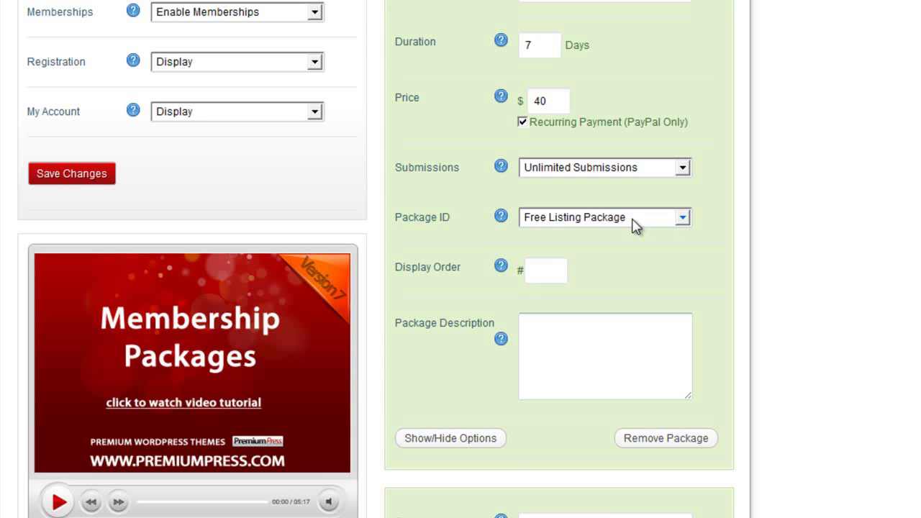
{"action": "left_click", "coordinate": [633, 219]}
{"action": "left_click", "coordinate": [485, 204]}
{"action": "scroll", "coordinate": [323, 171], "scroll_direction": "up", "scroll_amount": 2}
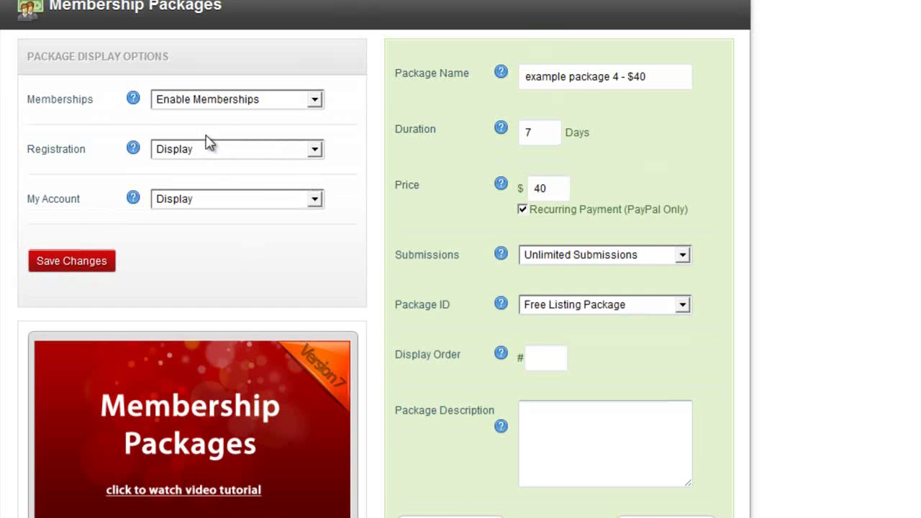
Open the theme's Submission settings and review the listing packages defined there
{"action": "right_click", "coordinate": [0, 103]}
{"action": "key", "text": "Escape"}
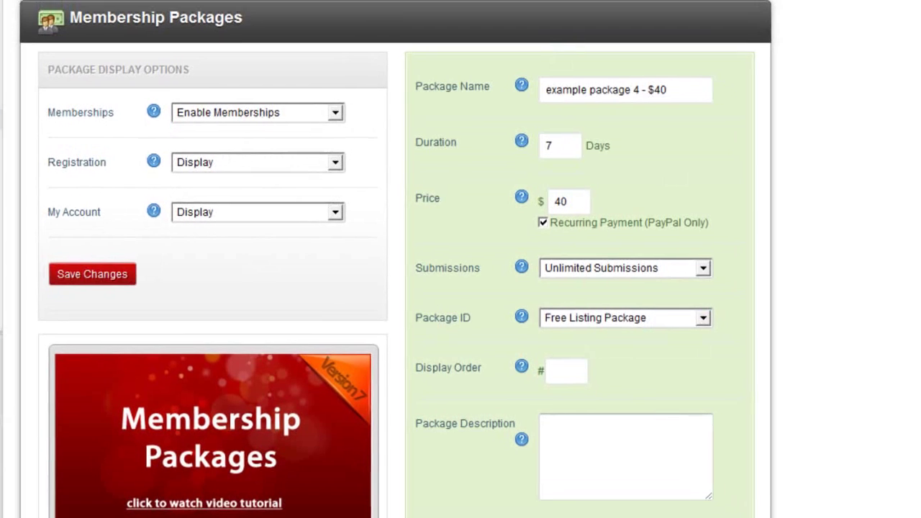
{"action": "left_click", "coordinate": [0, 101]}
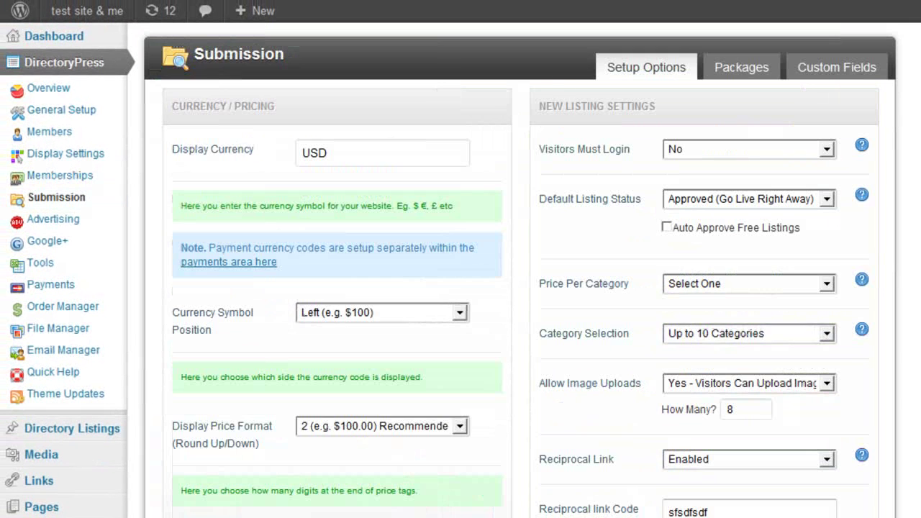
{"action": "left_click", "coordinate": [729, 73]}
{"action": "left_click", "coordinate": [216, 237]}
{"action": "scroll", "coordinate": [278, 216], "scroll_direction": "down", "scroll_amount": 5}
{"action": "scroll", "coordinate": [251, 311], "scroll_direction": "up", "scroll_amount": 5}
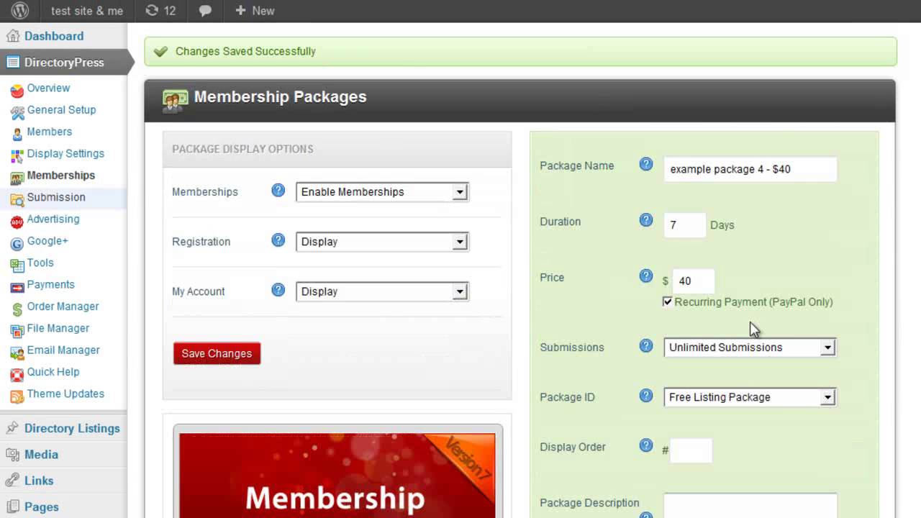
Set the Package ID of example package 4 to Gold Listing Package
{"action": "scroll", "coordinate": [753, 325], "scroll_direction": "down", "scroll_amount": 3}
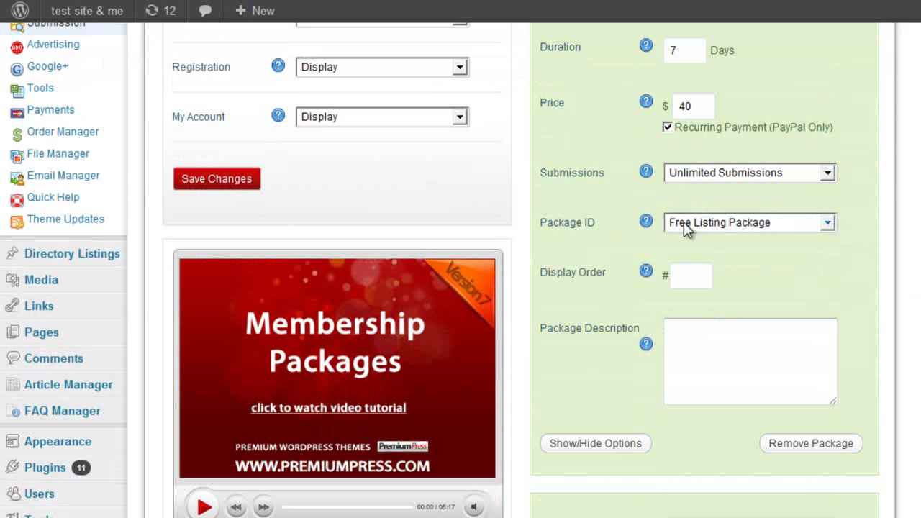
{"action": "scroll", "coordinate": [748, 295], "scroll_direction": "up", "scroll_amount": 3}
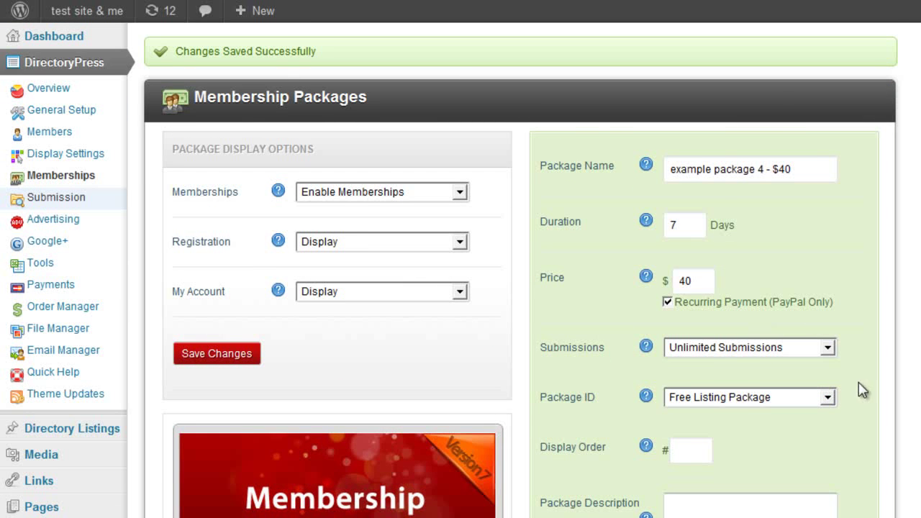
{"action": "scroll", "coordinate": [857, 389], "scroll_direction": "down", "scroll_amount": 1}
{"action": "left_click", "coordinate": [795, 310]}
{"action": "left_click", "coordinate": [795, 311]}
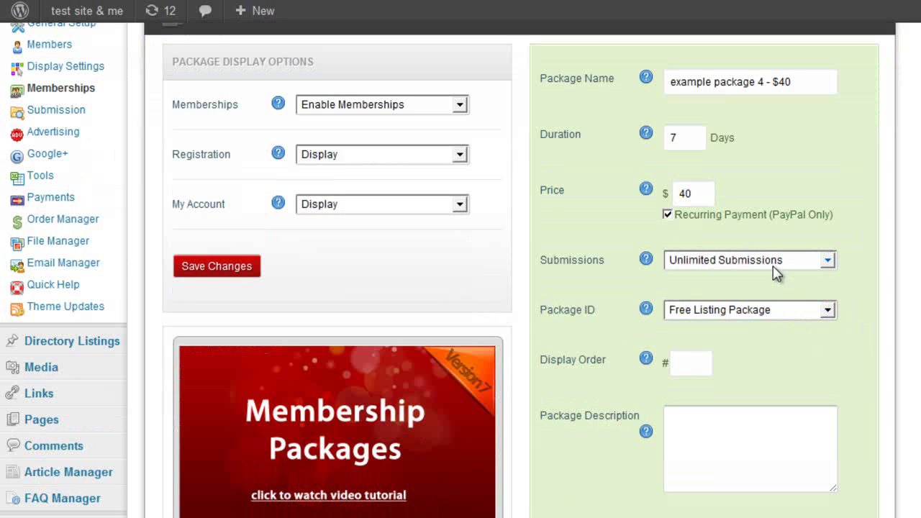
{"action": "left_click", "coordinate": [782, 311]}
{"action": "key", "text": "Up"}
{"action": "key", "text": "Up"}
{"action": "key", "text": "Return"}
{"action": "left_click", "coordinate": [757, 311]}
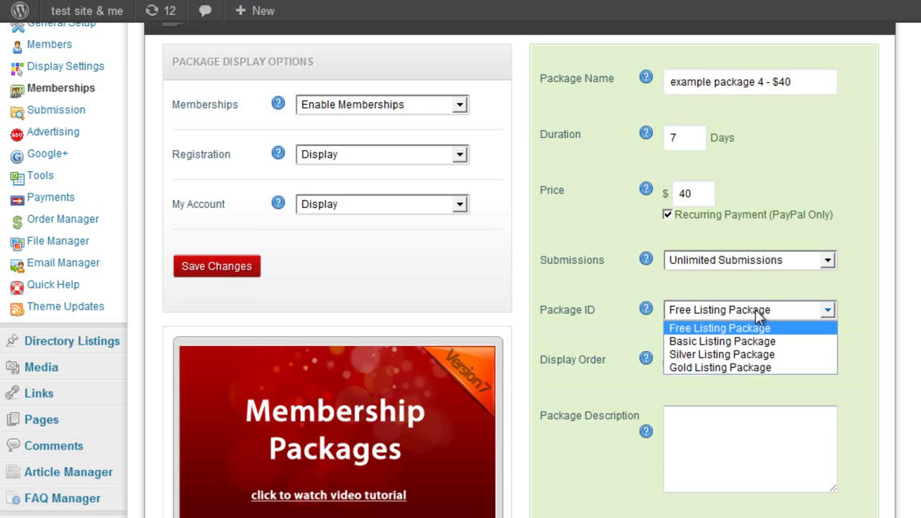
{"action": "left_click", "coordinate": [757, 367]}
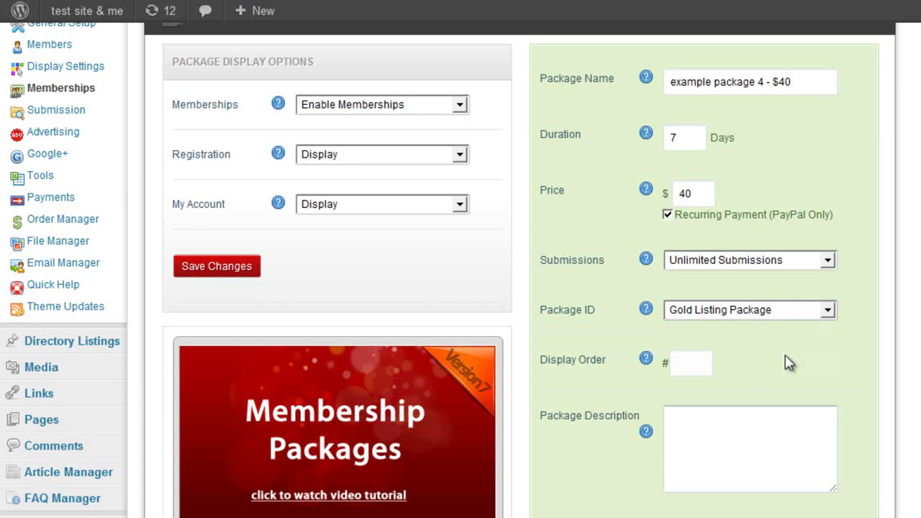
Set the display order of example package 4 to 4
{"action": "scroll", "coordinate": [885, 403], "scroll_direction": "up", "scroll_amount": 1}
{"action": "scroll", "coordinate": [886, 410], "scroll_direction": "down", "scroll_amount": 2}
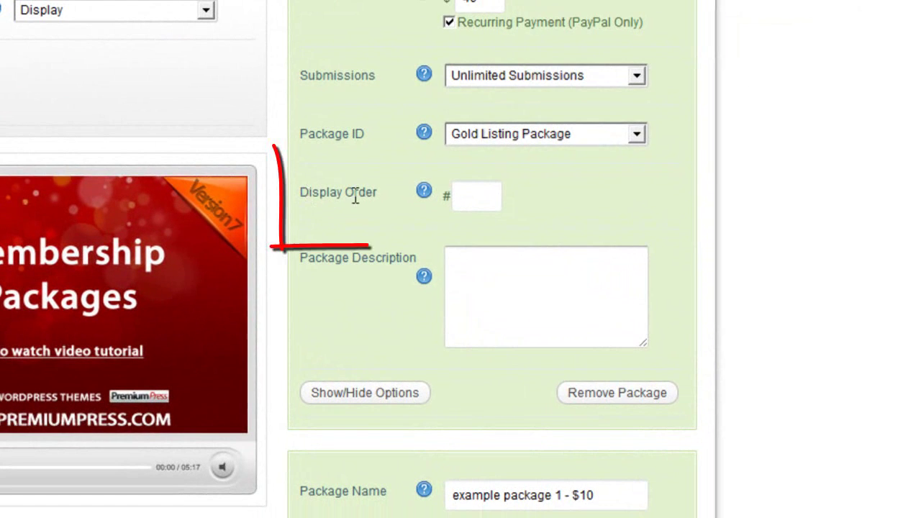
{"action": "scroll", "coordinate": [342, 270], "scroll_direction": "up", "scroll_amount": 2}
{"action": "scroll", "coordinate": [340, 269], "scroll_direction": "down", "scroll_amount": 2}
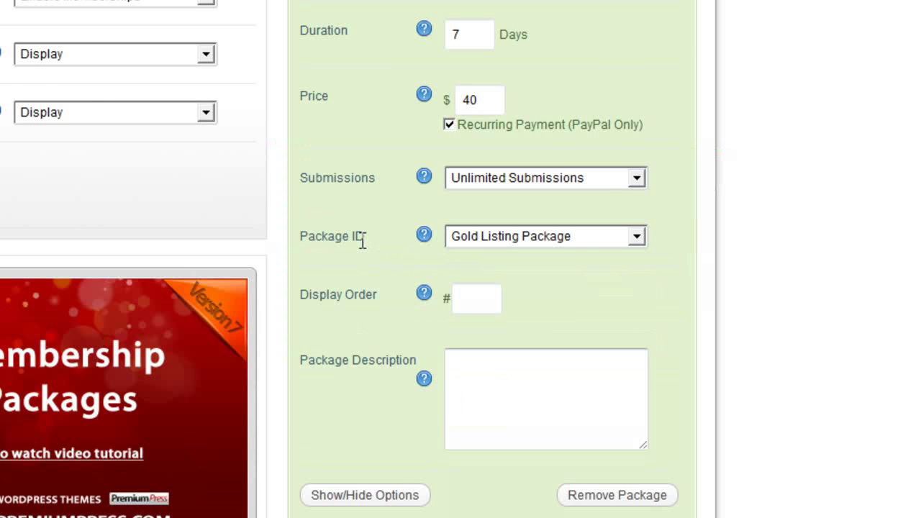
{"action": "scroll", "coordinate": [362, 242], "scroll_direction": "up", "scroll_amount": 1}
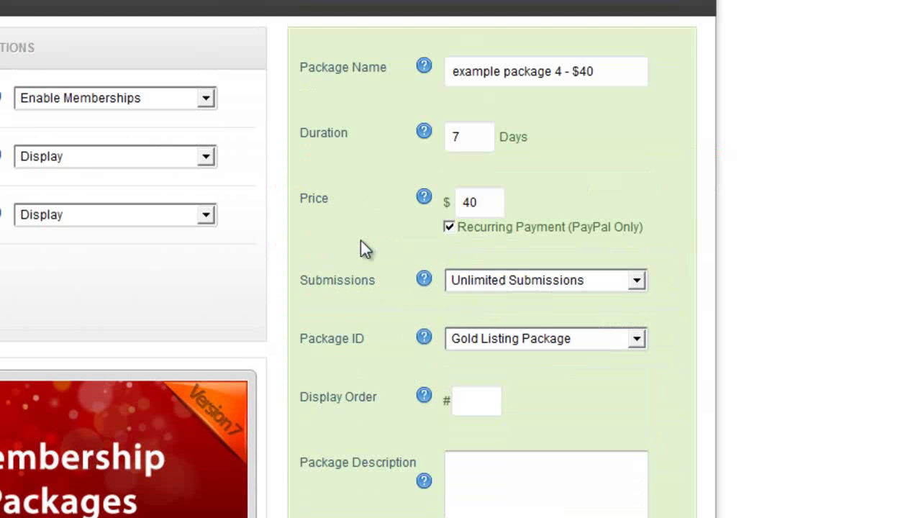
{"action": "scroll", "coordinate": [481, 323], "scroll_direction": "down", "scroll_amount": 1}
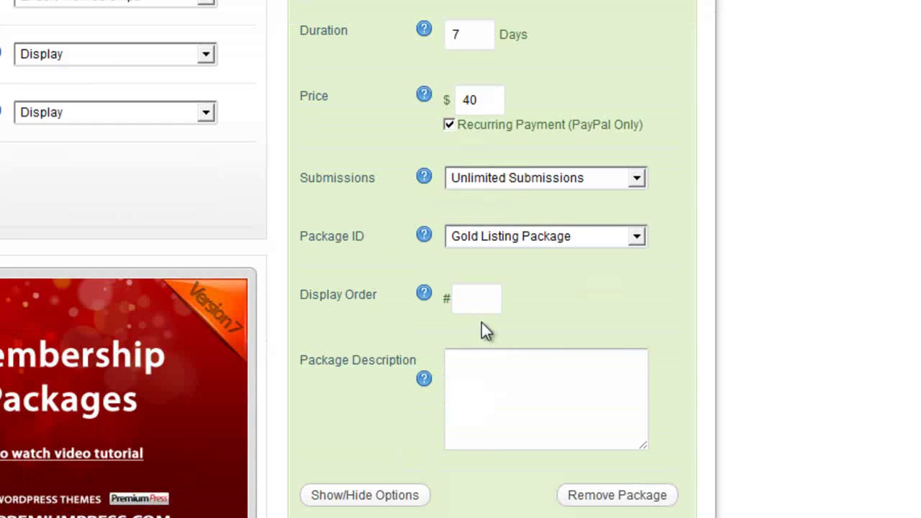
{"action": "left_click", "coordinate": [477, 298]}
{"action": "scroll", "coordinate": [474, 219], "scroll_direction": "down", "scroll_amount": 1}
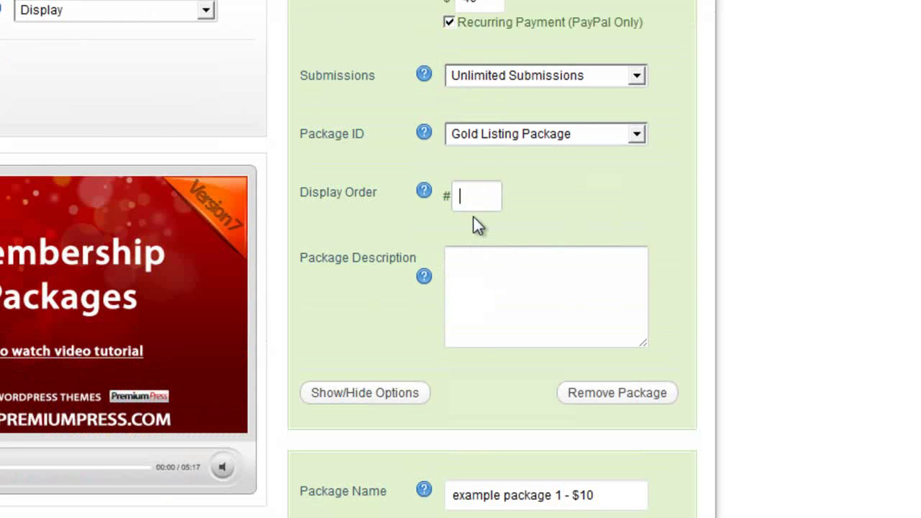
{"action": "scroll", "coordinate": [493, 82], "scroll_direction": "up", "scroll_amount": 1}
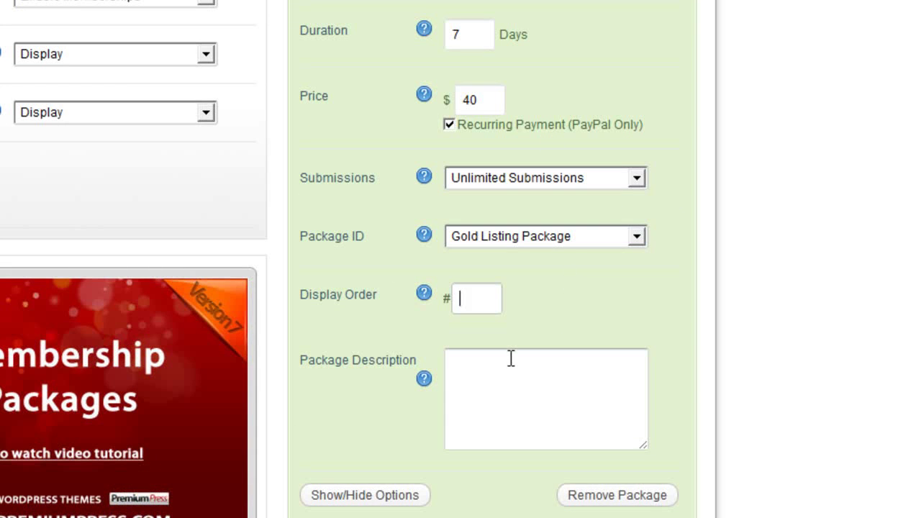
{"action": "scroll", "coordinate": [465, 149], "scroll_direction": "down", "scroll_amount": 1}
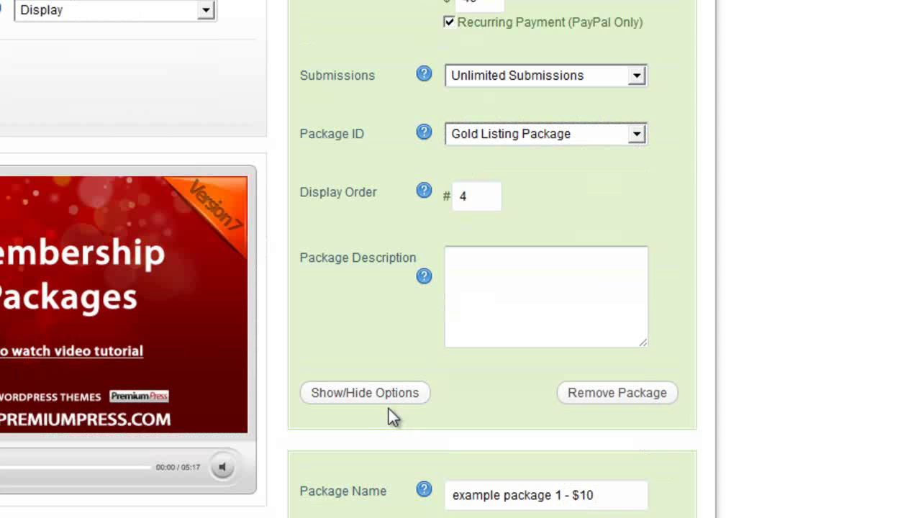
Place the cursor in the description of example package 4 and save the membership package changes
{"action": "left_click", "coordinate": [497, 263]}
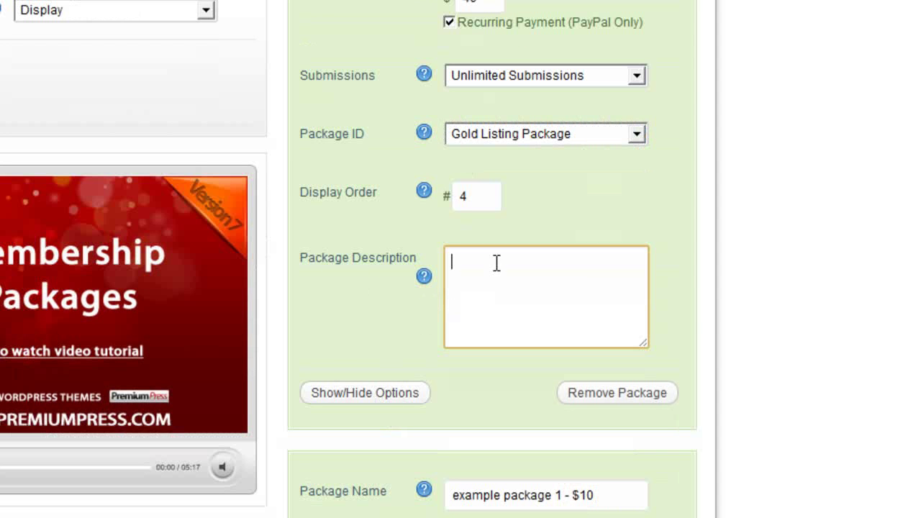
{"action": "scroll", "coordinate": [712, 331], "scroll_direction": "up", "scroll_amount": 1}
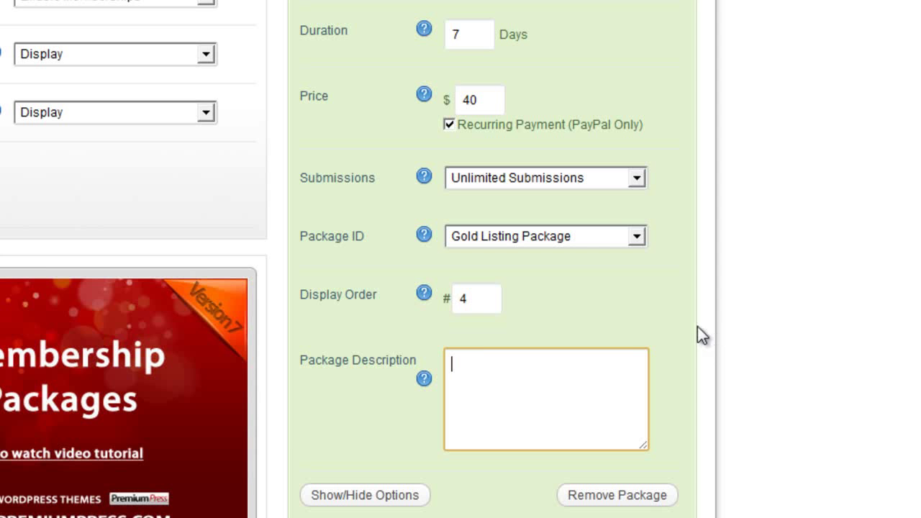
{"action": "scroll", "coordinate": [622, 326], "scroll_direction": "down", "scroll_amount": 5}
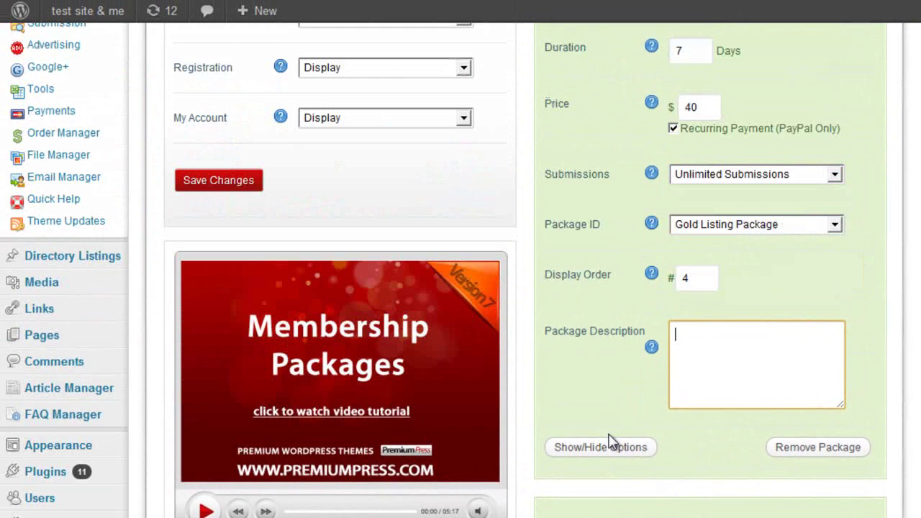
{"action": "left_click", "coordinate": [586, 262]}
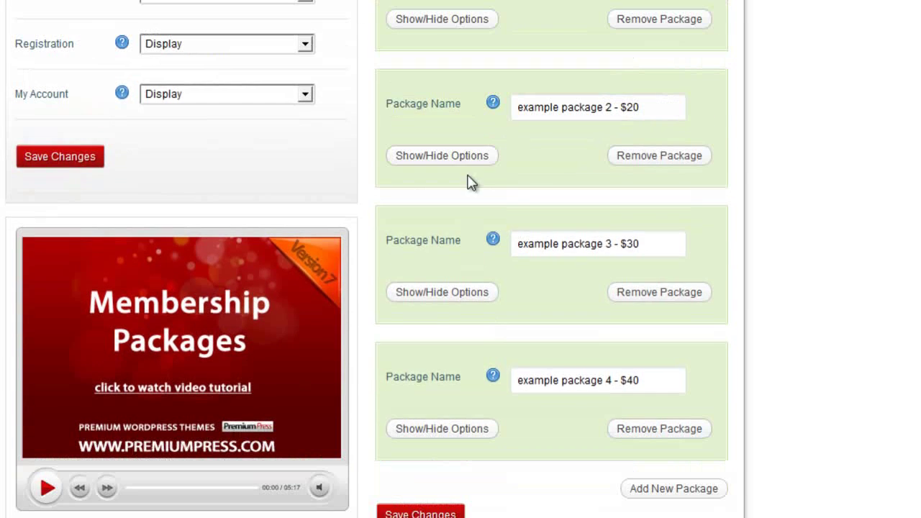
Expand the options of example package 2, review its display order and description, and collapse them again
{"action": "left_click", "coordinate": [475, 162]}
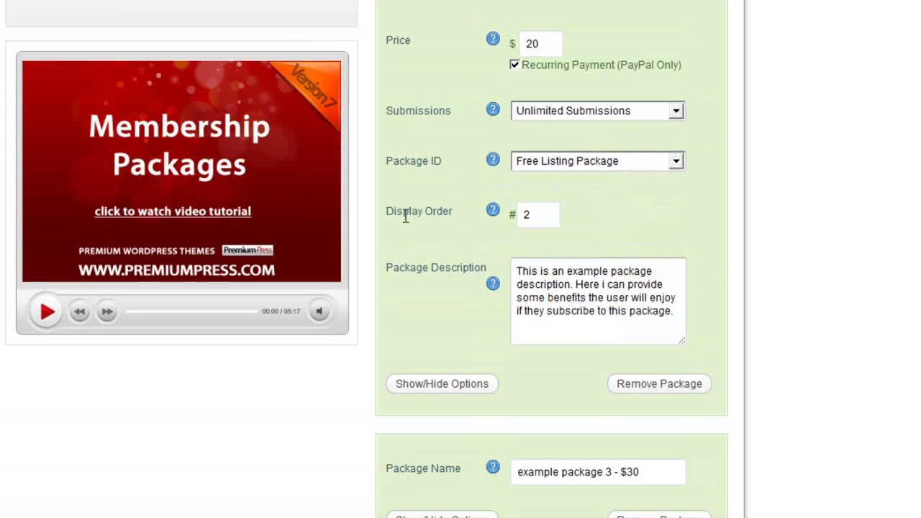
{"action": "left_click", "coordinate": [477, 385]}
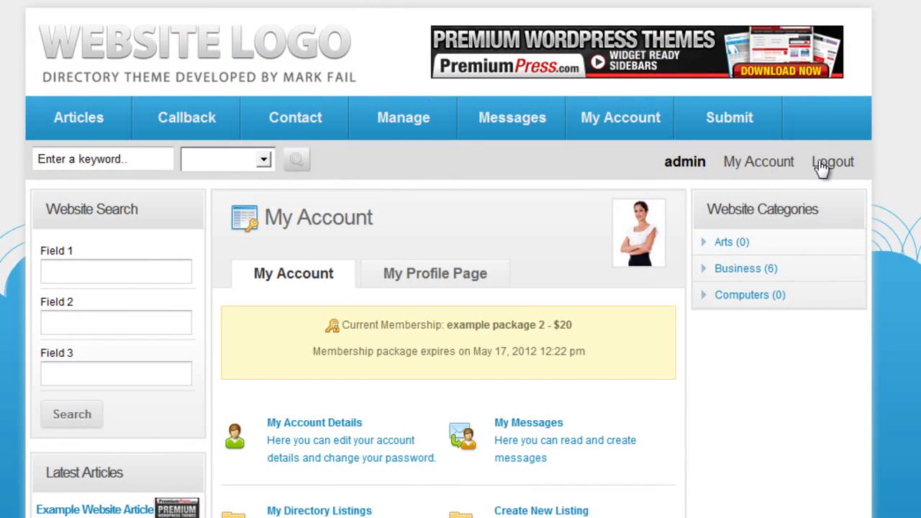
Examine the current membership notice and the upgrade options on the website's My Account page
{"action": "left_click", "coordinate": [818, 166]}
{"action": "scroll", "coordinate": [896, 176], "scroll_direction": "down", "scroll_amount": 6}
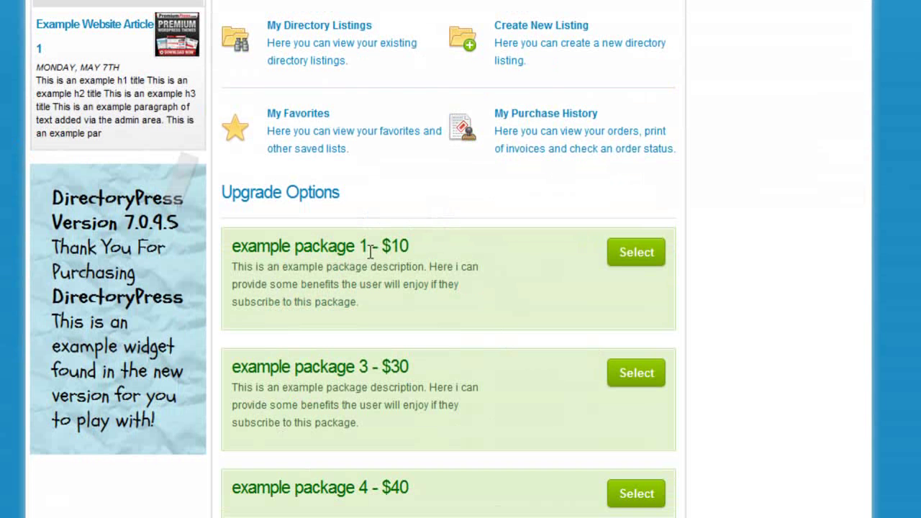
{"action": "scroll", "coordinate": [384, 383], "scroll_direction": "up", "scroll_amount": 6}
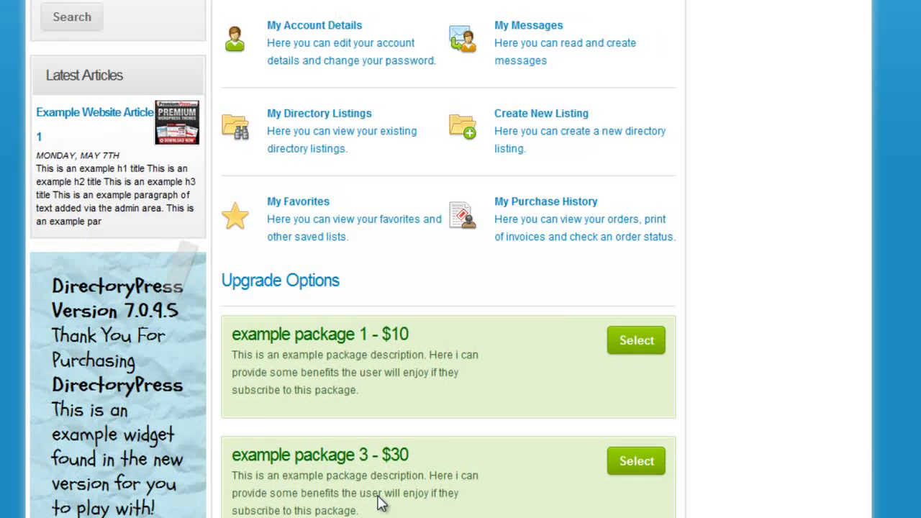
{"action": "scroll", "coordinate": [351, 366], "scroll_direction": "down", "scroll_amount": 5}
{"action": "scroll", "coordinate": [428, 432], "scroll_direction": "up", "scroll_amount": 4}
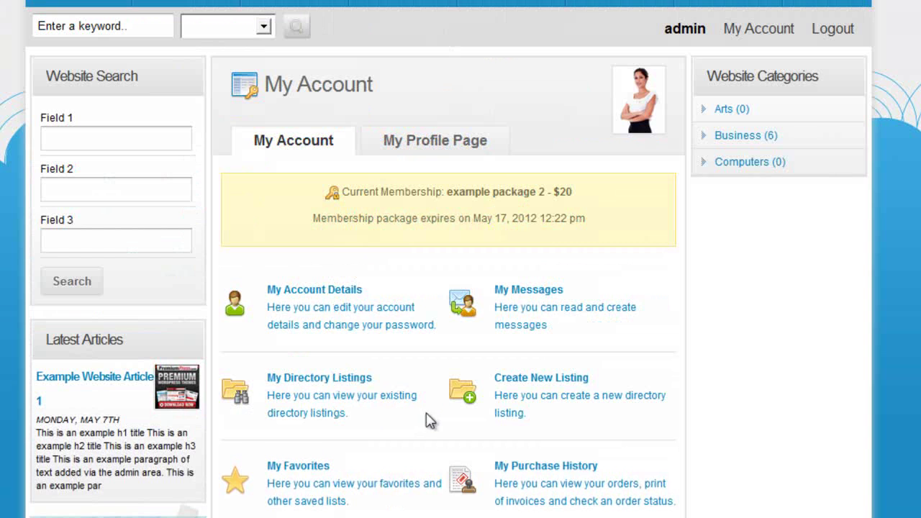
{"action": "left_click_drag", "start_coordinate": [573, 187], "coordinate": [476, 191]}
{"action": "left_click", "coordinate": [452, 210]}
{"action": "scroll", "coordinate": [456, 267], "scroll_direction": "down", "scroll_amount": 3}
{"action": "scroll", "coordinate": [466, 265], "scroll_direction": "up", "scroll_amount": 2}
{"action": "scroll", "coordinate": [446, 269], "scroll_direction": "down", "scroll_amount": 3}
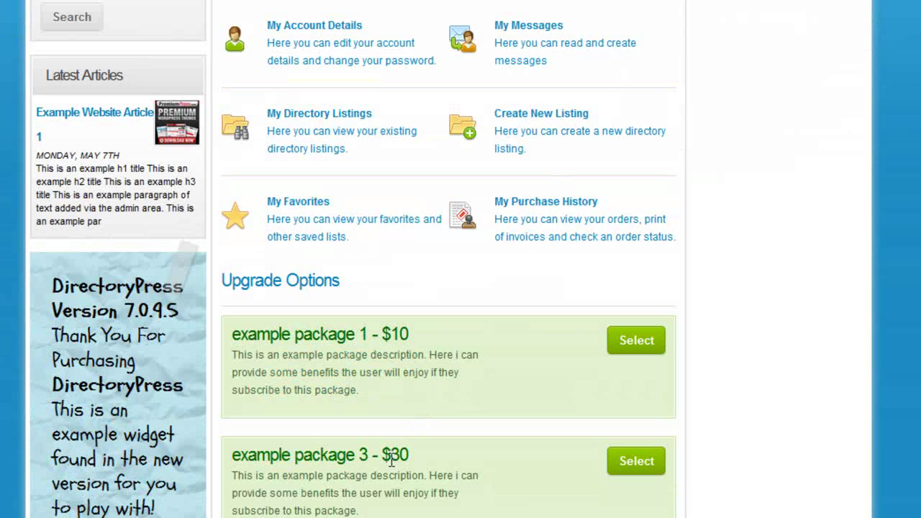
{"action": "scroll", "coordinate": [397, 450], "scroll_direction": "up", "scroll_amount": 2}
{"action": "scroll", "coordinate": [452, 453], "scroll_direction": "up", "scroll_amount": 1}
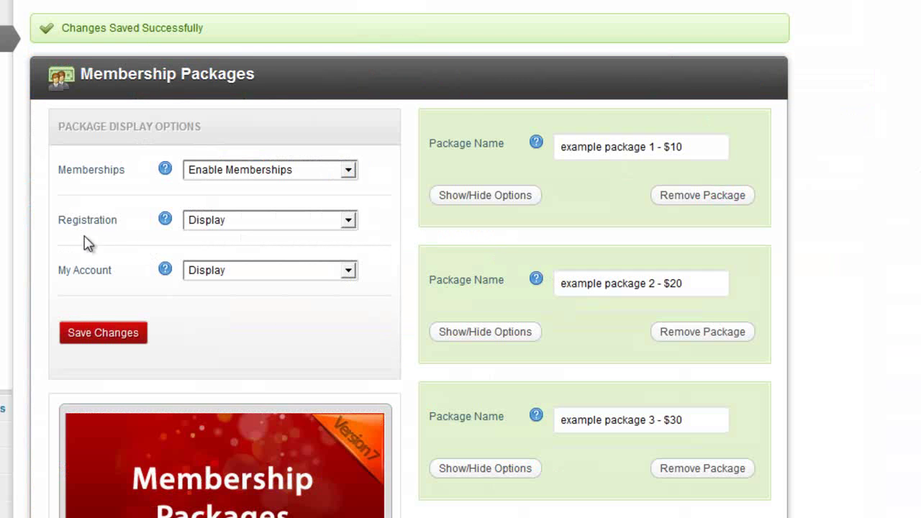
Set the My Account package display option to Don't Display and save the changes
{"action": "left_click_drag", "start_coordinate": [60, 268], "coordinate": [271, 309]}
{"action": "left_click", "coordinate": [291, 275]}
{"action": "left_click", "coordinate": [276, 303]}
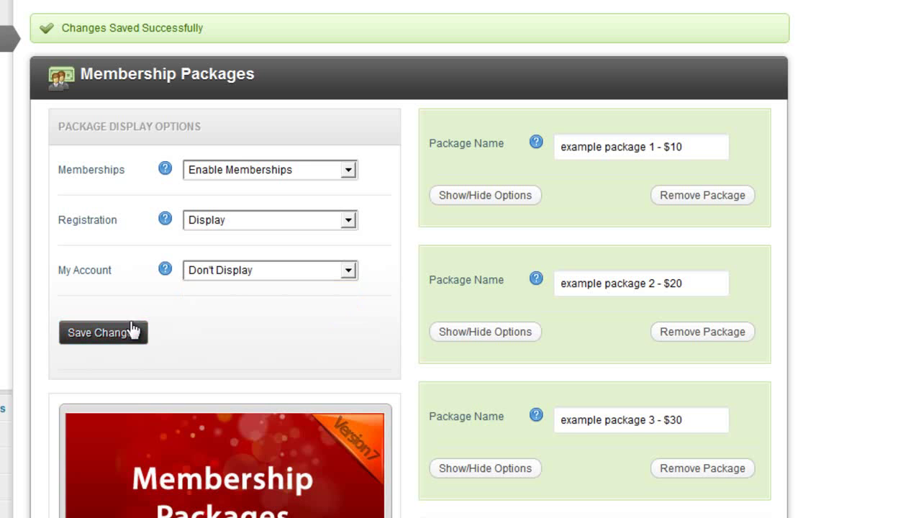
{"action": "left_click", "coordinate": [132, 331]}
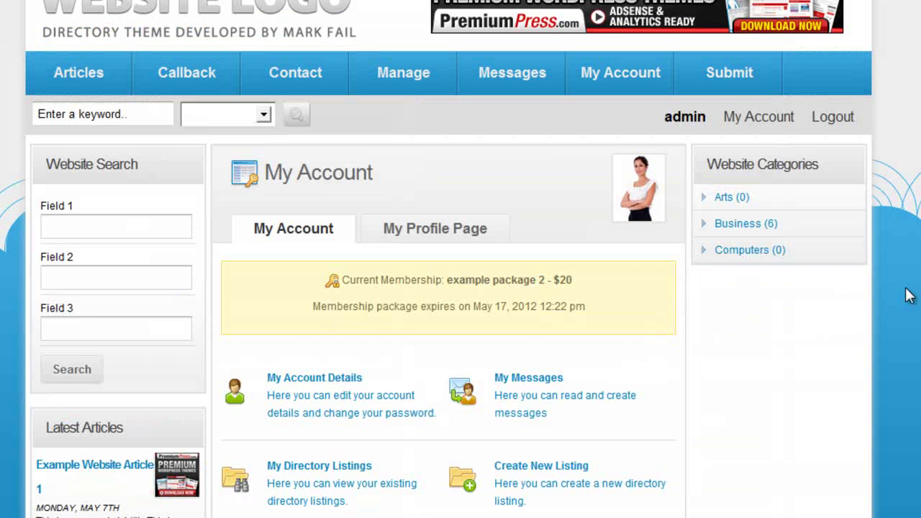
Check the website's reloaded My Account page and its Register New Account page for the membership packages
{"action": "scroll", "coordinate": [896, 296], "scroll_direction": "down", "scroll_amount": 5}
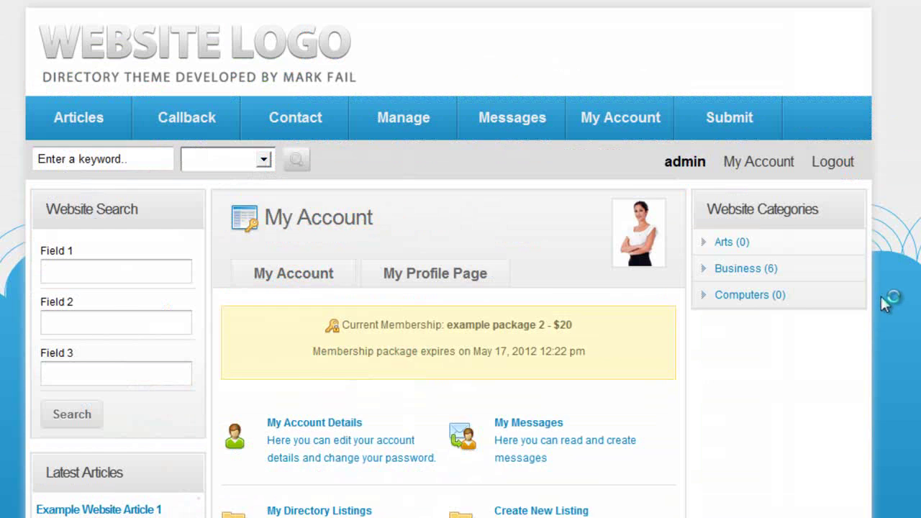
{"action": "scroll", "coordinate": [880, 296], "scroll_direction": "down", "scroll_amount": 4}
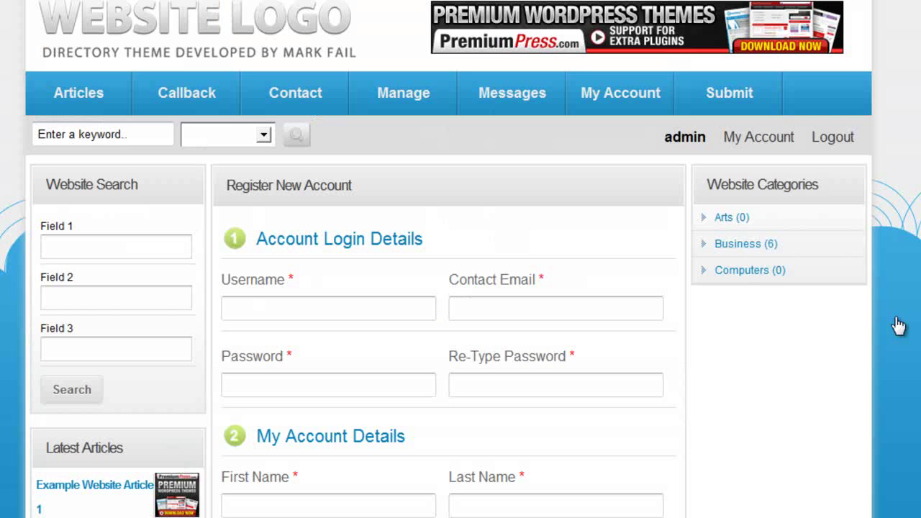
{"action": "scroll", "coordinate": [551, 228], "scroll_direction": "down", "scroll_amount": 5}
{"action": "scroll", "coordinate": [525, 229], "scroll_direction": "down", "scroll_amount": 2}
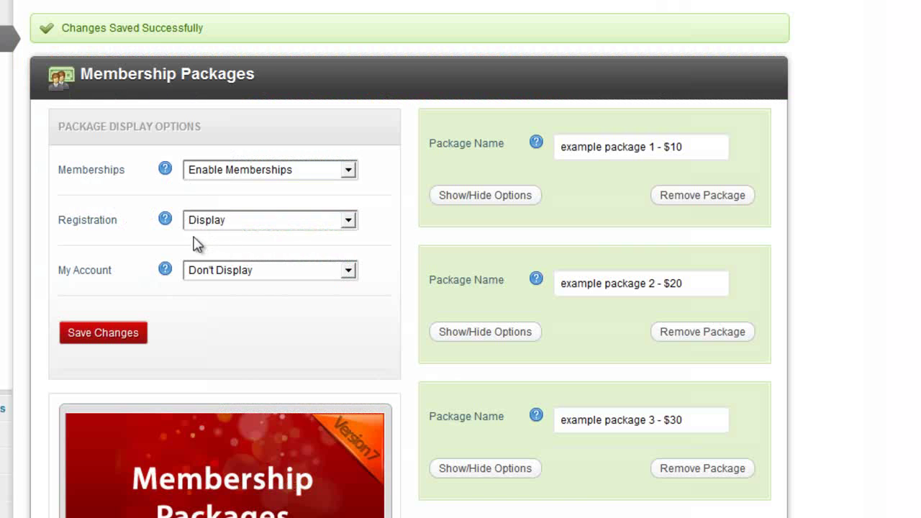
Set the Registration package display option to Don't Display, save the changes, and check the website's registration form
{"action": "left_click", "coordinate": [216, 223]}
{"action": "left_click", "coordinate": [213, 251]}
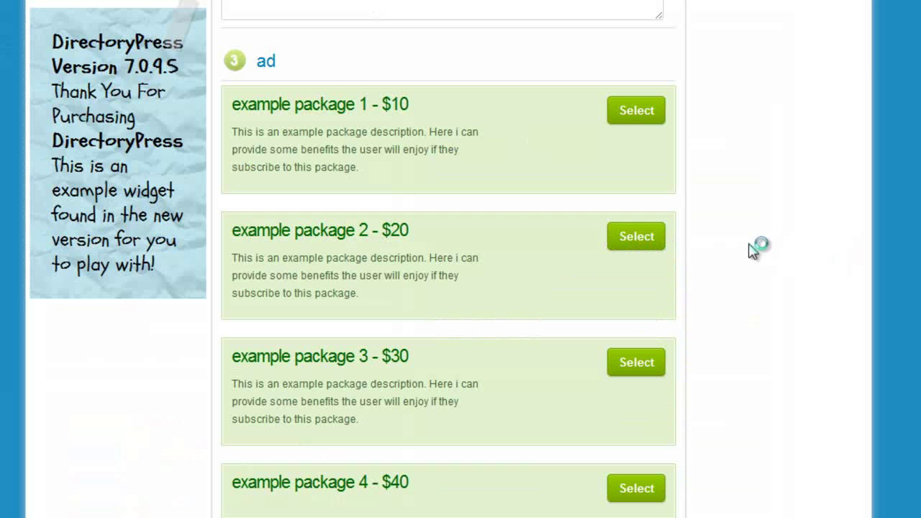
{"action": "scroll", "coordinate": [691, 317], "scroll_direction": "down", "scroll_amount": 4}
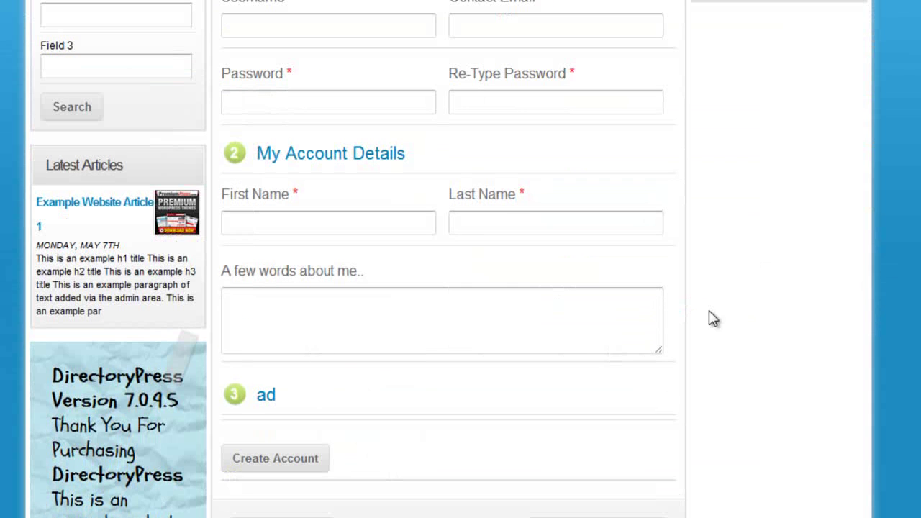
{"action": "scroll", "coordinate": [709, 315], "scroll_direction": "up", "scroll_amount": 4}
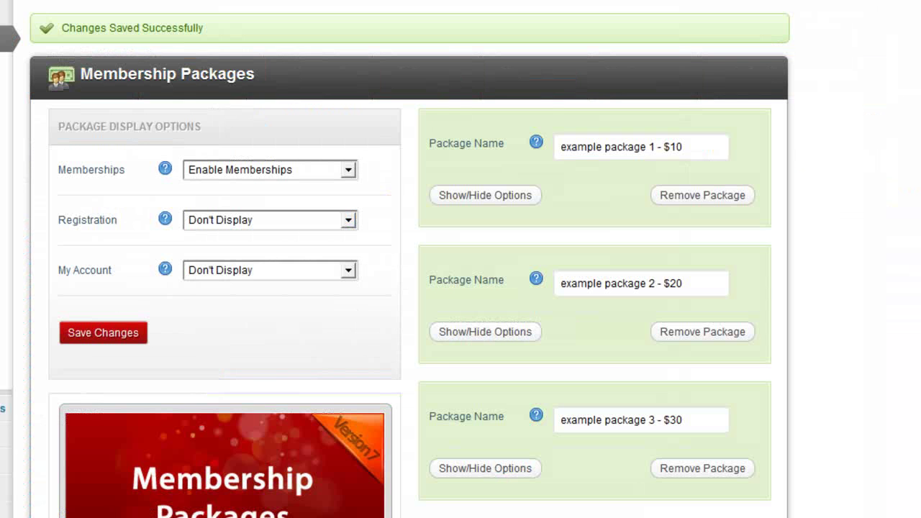
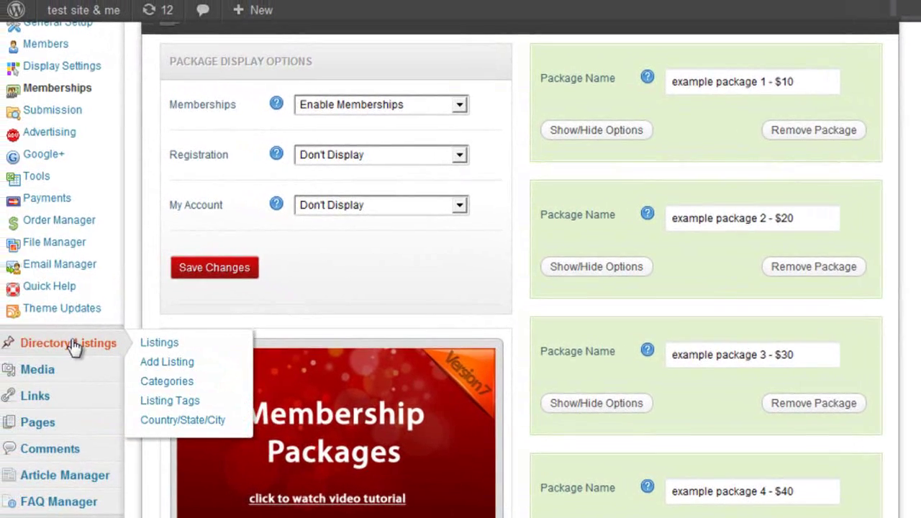
Open an existing directory listing for editing and go to its Listing Options
{"action": "left_click", "coordinate": [17, 346]}
{"action": "left_click", "coordinate": [350, 205]}
{"action": "scroll", "coordinate": [854, 377], "scroll_direction": "down", "scroll_amount": 10}
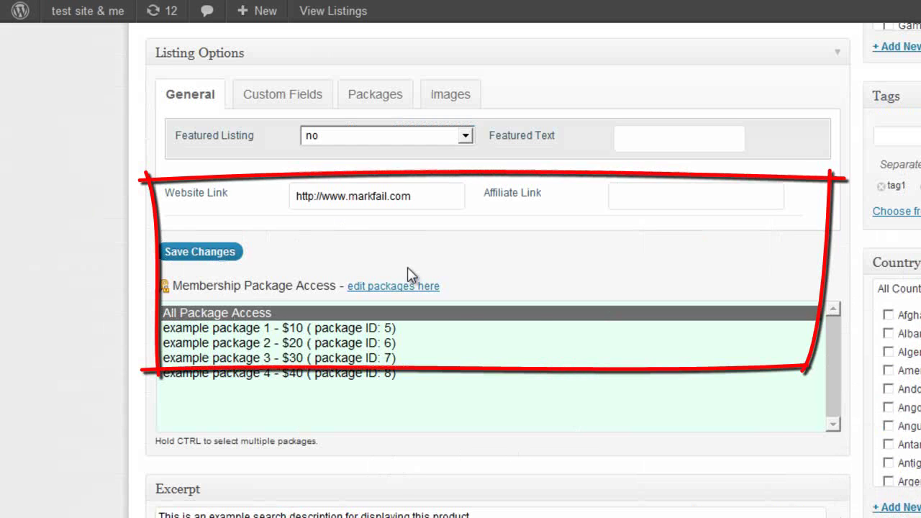
Examine the listing's Membership Package Access choices along with the rest of its edit page
{"action": "scroll", "coordinate": [411, 272], "scroll_direction": "down", "scroll_amount": 2}
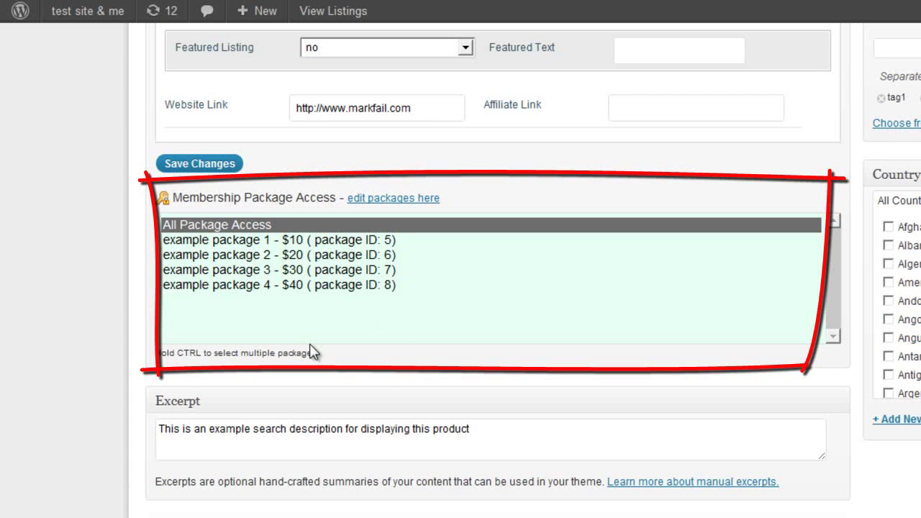
{"action": "scroll", "coordinate": [370, 368], "scroll_direction": "up", "scroll_amount": 2}
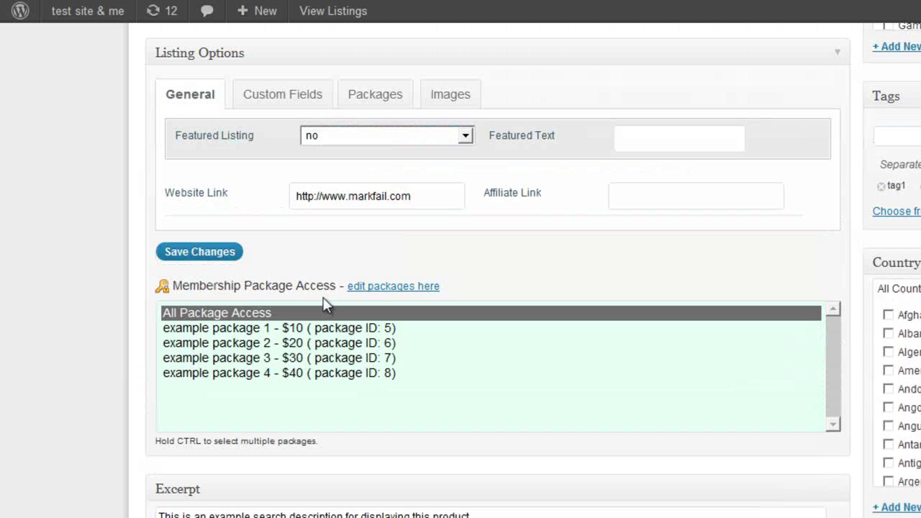
{"action": "scroll", "coordinate": [349, 274], "scroll_direction": "up", "scroll_amount": 10}
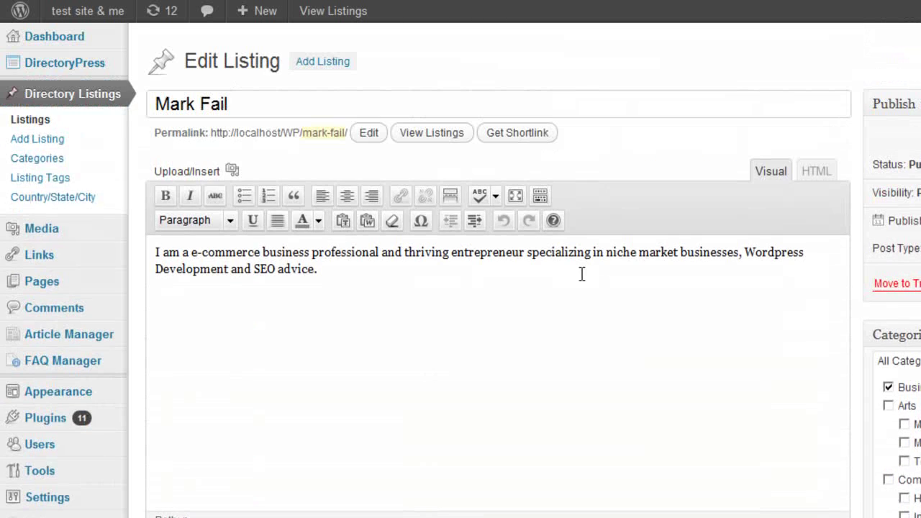
{"action": "scroll", "coordinate": [430, 261], "scroll_direction": "down", "scroll_amount": 10}
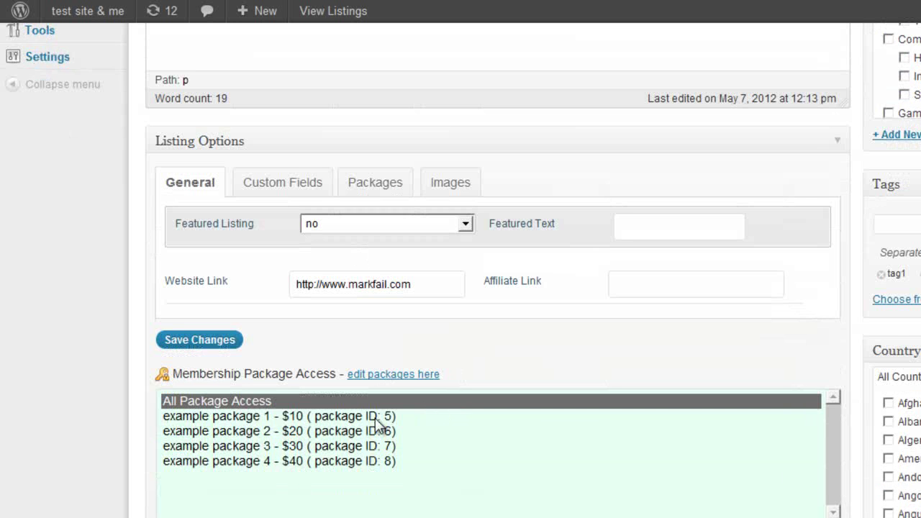
{"action": "scroll", "coordinate": [381, 426], "scroll_direction": "down", "scroll_amount": 2}
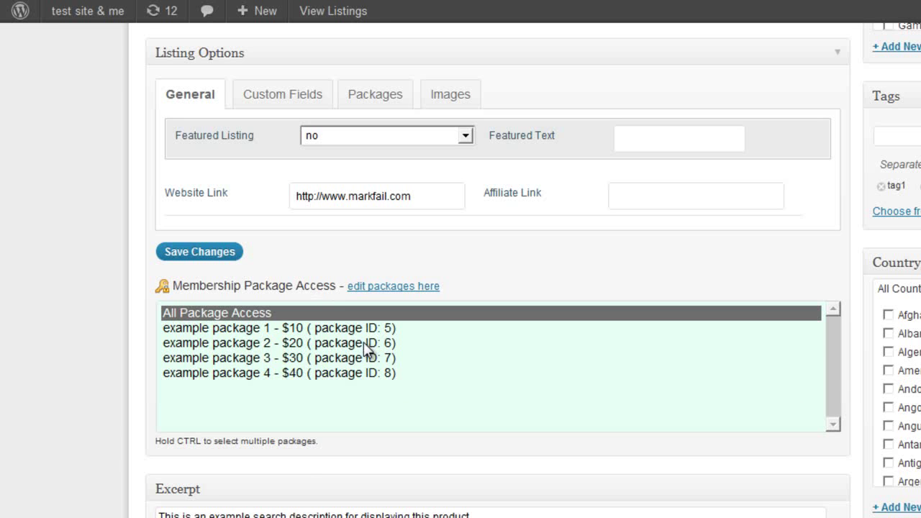
{"action": "scroll", "coordinate": [367, 349], "scroll_direction": "up", "scroll_amount": 9}
{"action": "scroll", "coordinate": [367, 352], "scroll_direction": "down", "scroll_amount": 10}
{"action": "scroll", "coordinate": [460, 372], "scroll_direction": "up", "scroll_amount": 12}
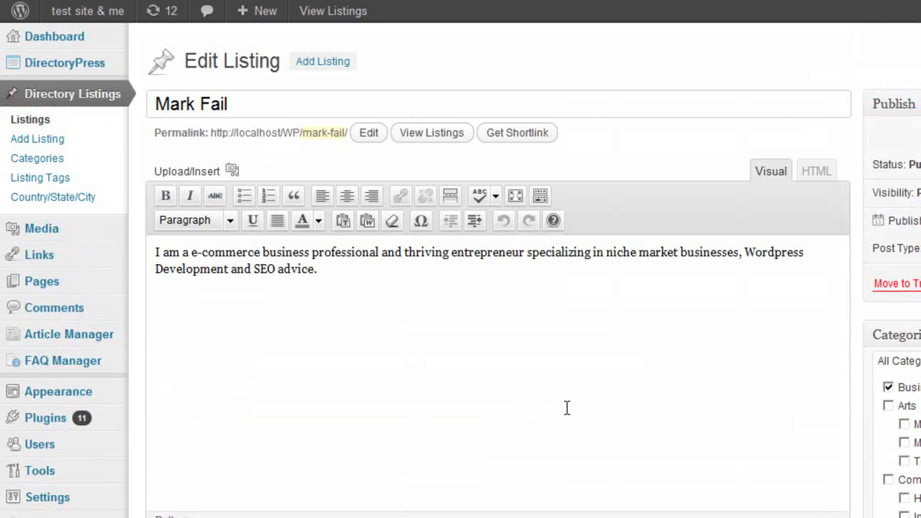
{"action": "scroll", "coordinate": [387, 401], "scroll_direction": "down", "scroll_amount": 10}
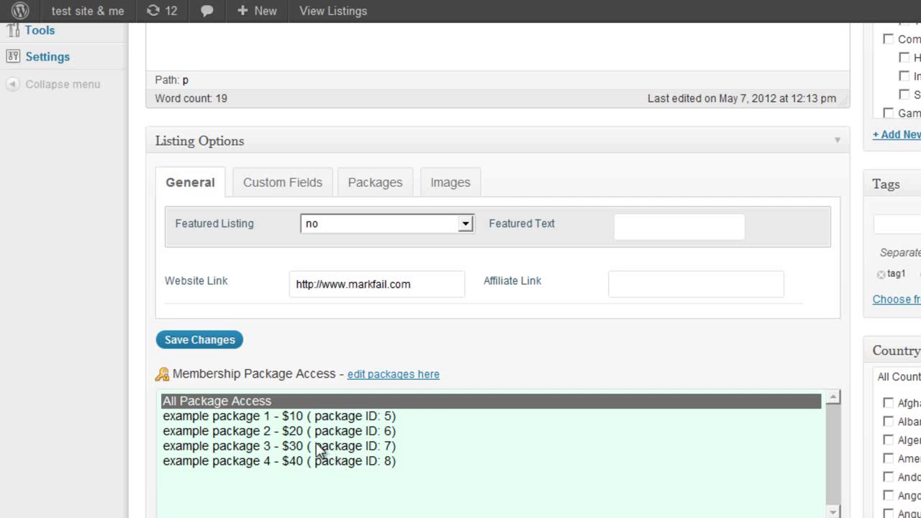
Try granting the listing's access to example packages 1 through 4 together, and to example package 1 alone
{"action": "left_click", "coordinate": [253, 432]}
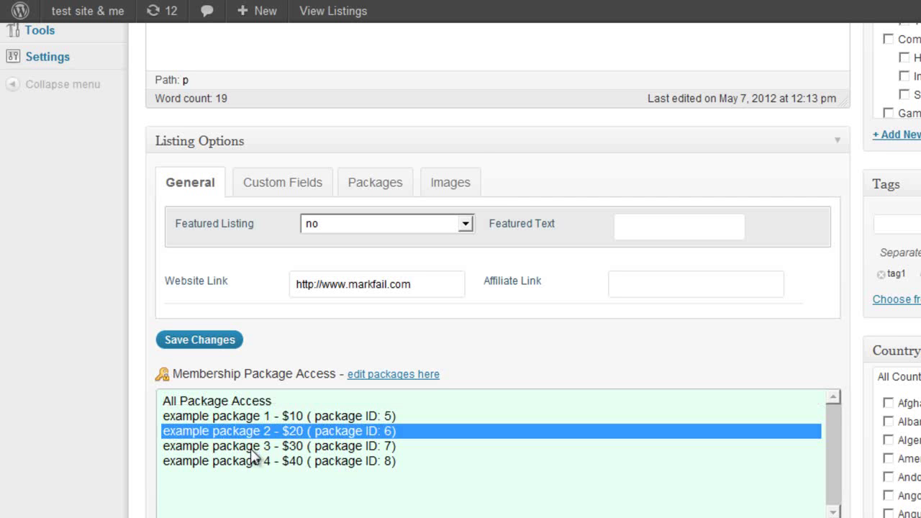
{"action": "scroll", "coordinate": [251, 461], "scroll_direction": "down", "scroll_amount": 2}
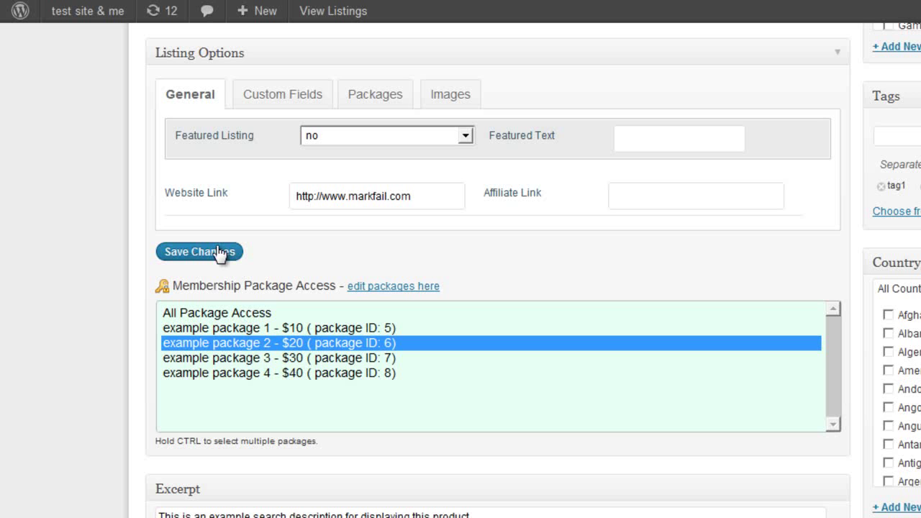
{"action": "left_click", "coordinate": [274, 360], "text": "ctrl"}
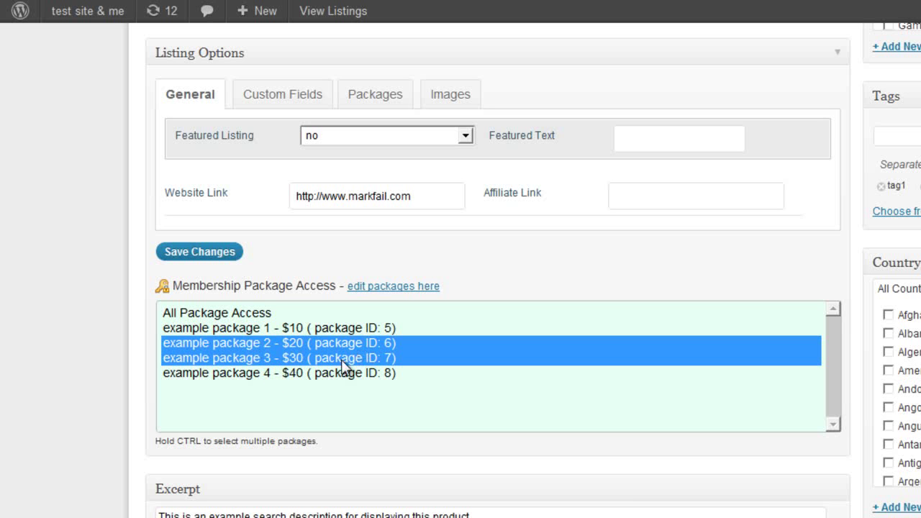
{"action": "left_click", "coordinate": [368, 370], "text": "ctrl"}
{"action": "left_click", "coordinate": [347, 328], "text": "ctrl"}
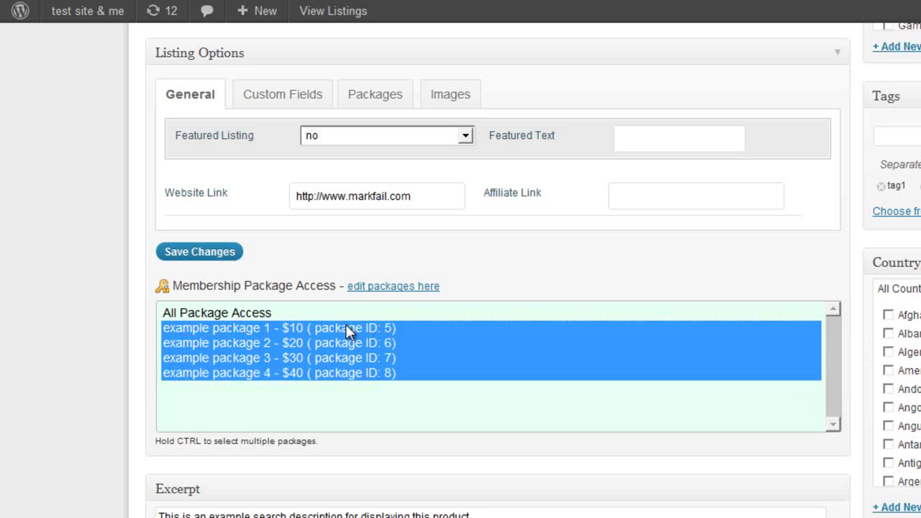
{"action": "left_click", "coordinate": [286, 328]}
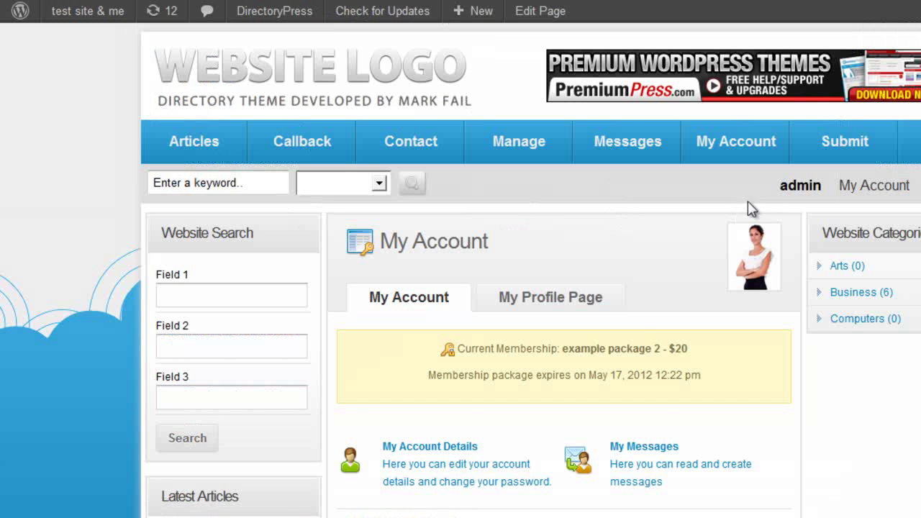
Restrict the listing's Membership Package Access to example package 3 and save the changes
{"action": "scroll", "coordinate": [626, 262], "scroll_direction": "down", "scroll_amount": 3}
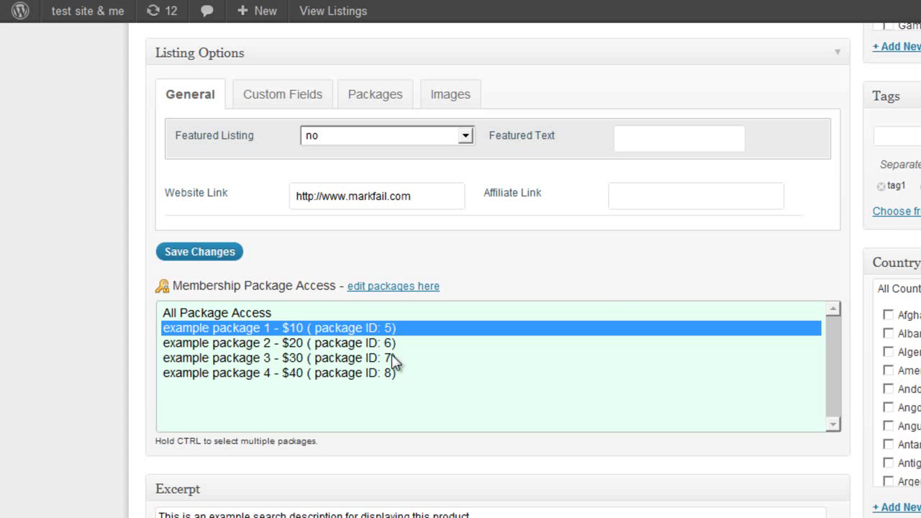
{"action": "scroll", "coordinate": [391, 354], "scroll_direction": "up", "scroll_amount": 3}
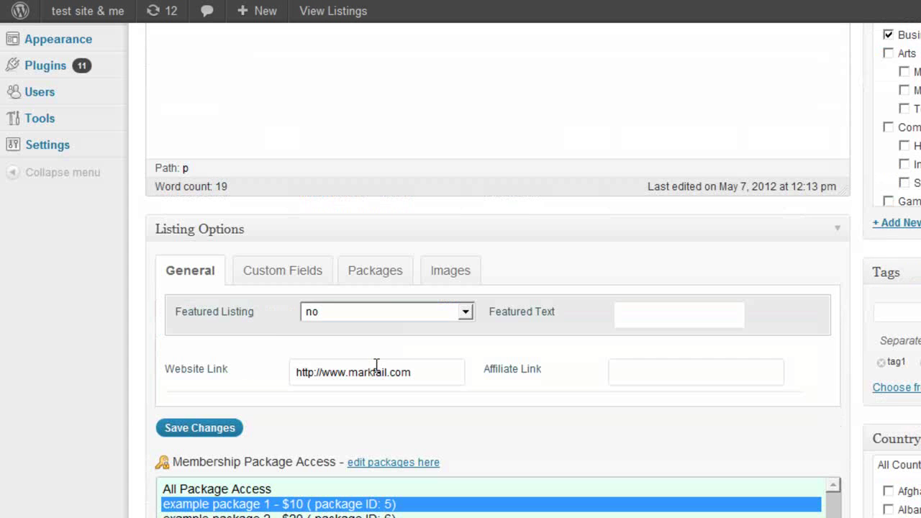
{"action": "scroll", "coordinate": [376, 366], "scroll_direction": "down", "scroll_amount": 3}
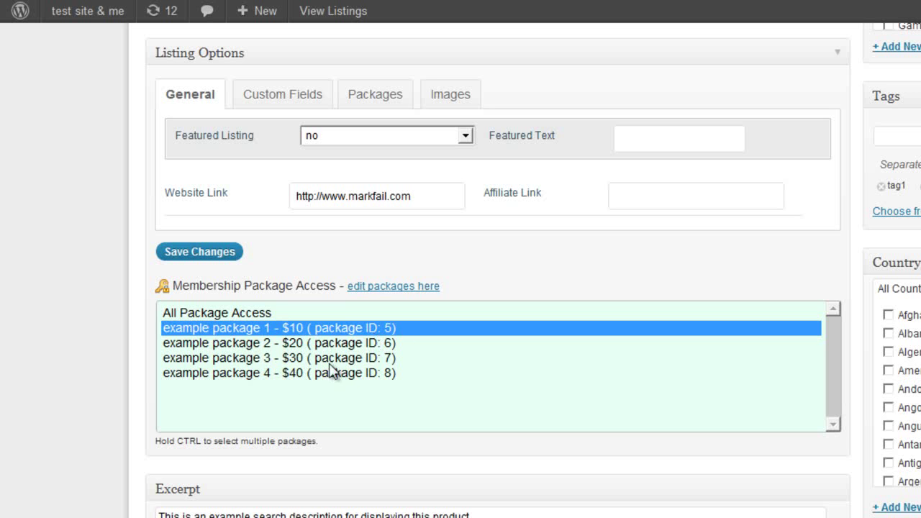
{"action": "left_click", "coordinate": [244, 360]}
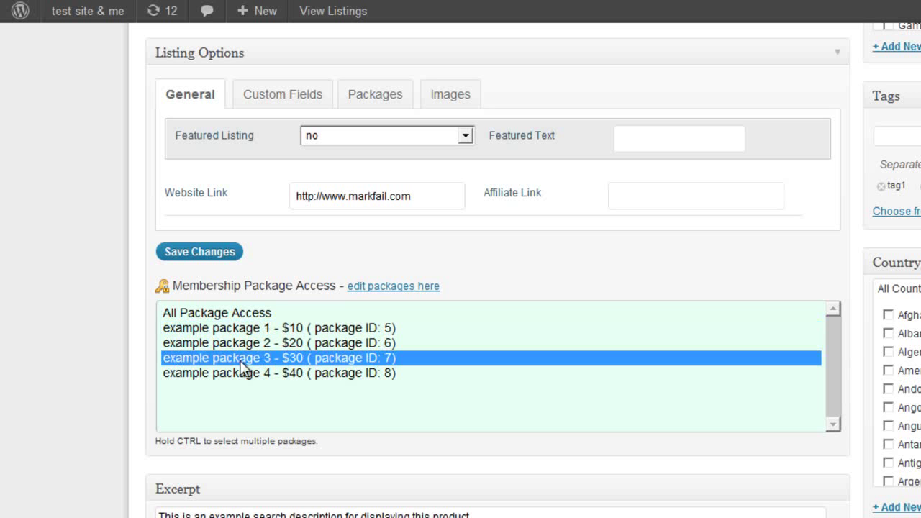
{"action": "left_click", "coordinate": [199, 253]}
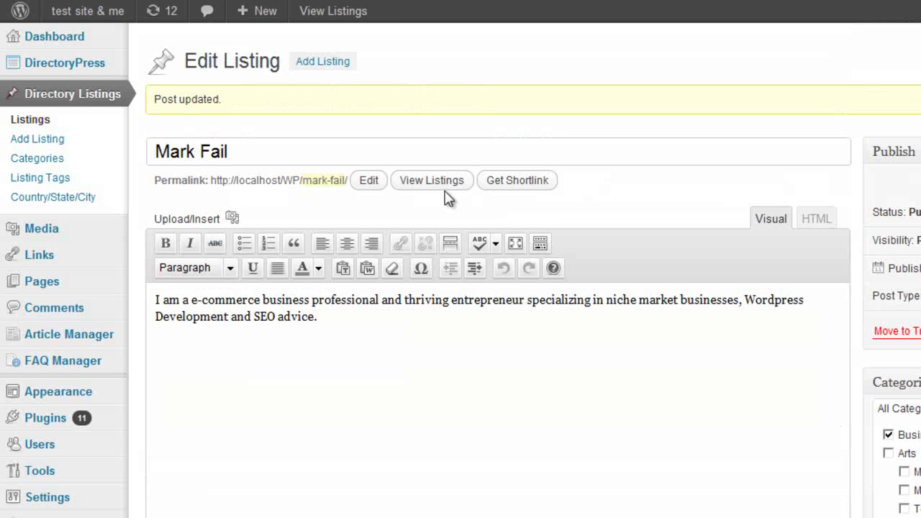
View the listing on the website and check how its access restriction and upgrade offer are presented
{"action": "left_click", "coordinate": [419, 184]}
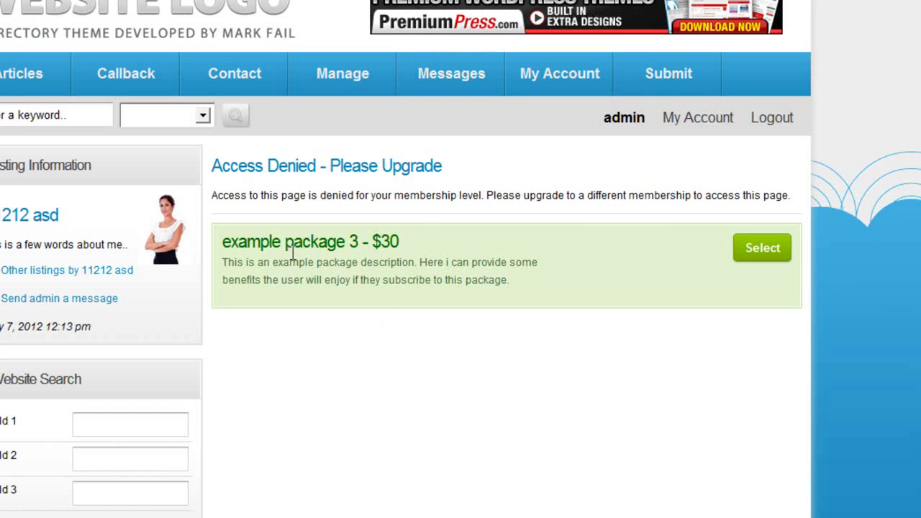
{"action": "scroll", "coordinate": [284, 288], "scroll_direction": "down", "scroll_amount": 1}
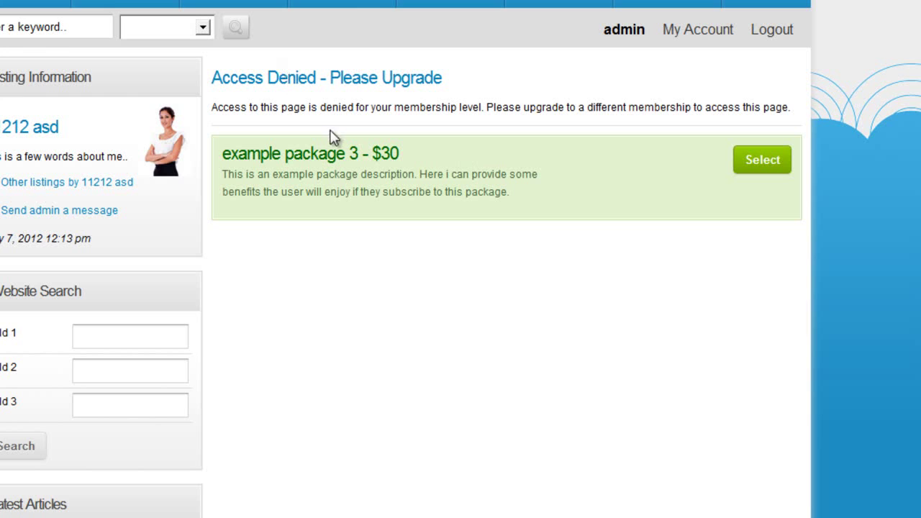
{"action": "scroll", "coordinate": [334, 137], "scroll_direction": "up", "scroll_amount": 2}
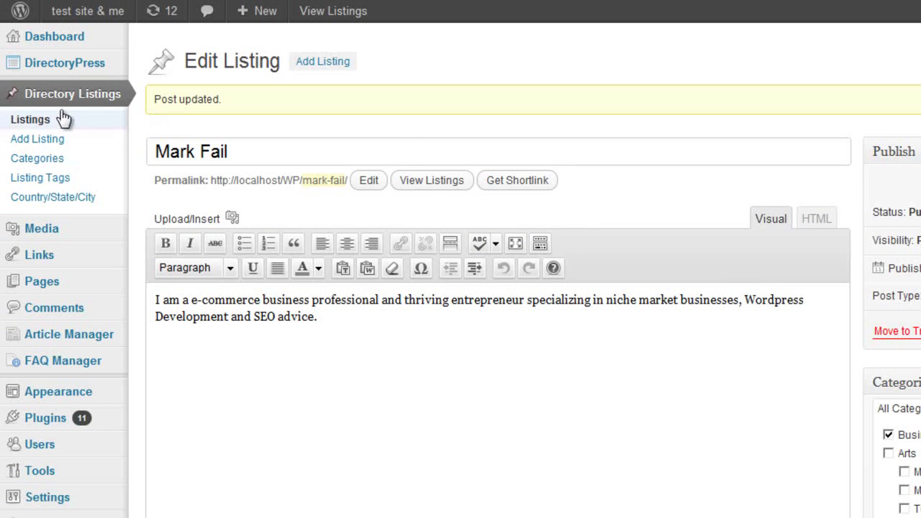
Start a new website page and examine the Membership Package Access choices in its Page Options
{"action": "mouse_move", "coordinate": [57, 290]}
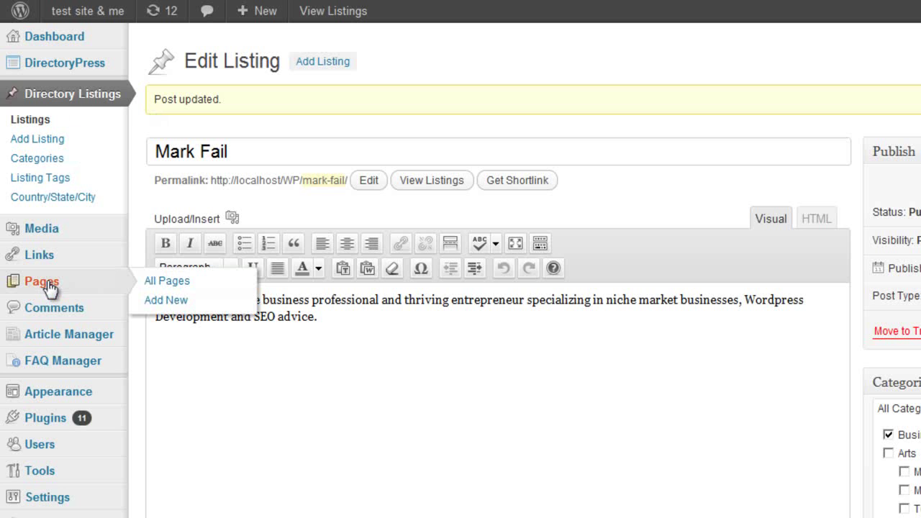
{"action": "left_click", "coordinate": [49, 288]}
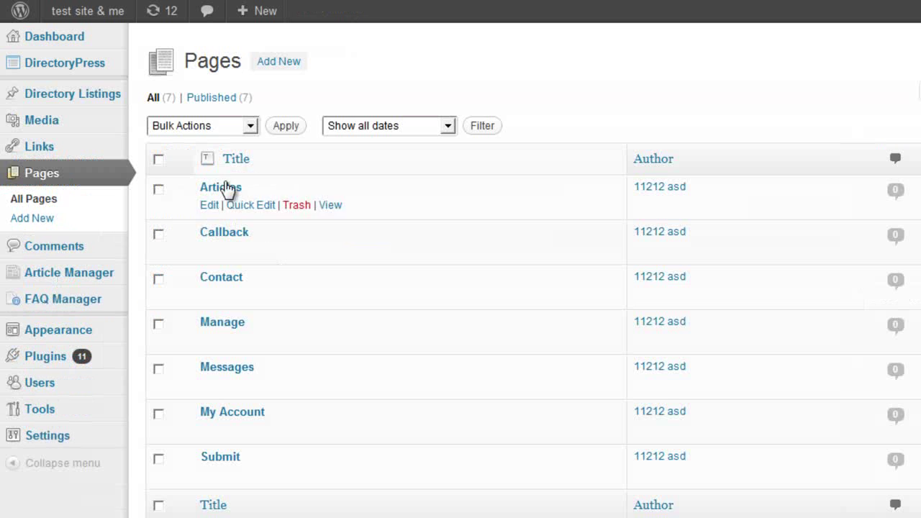
{"action": "left_click", "coordinate": [279, 61]}
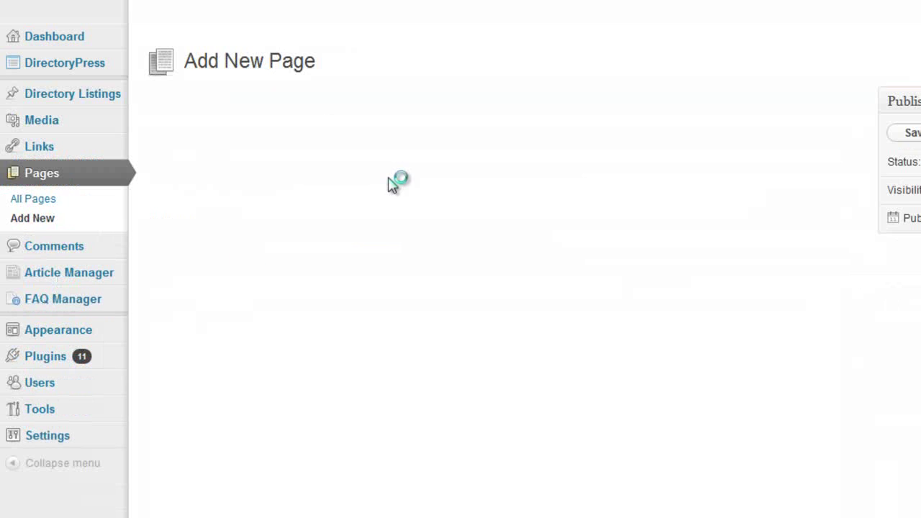
{"action": "scroll", "coordinate": [592, 290], "scroll_direction": "down", "scroll_amount": 5}
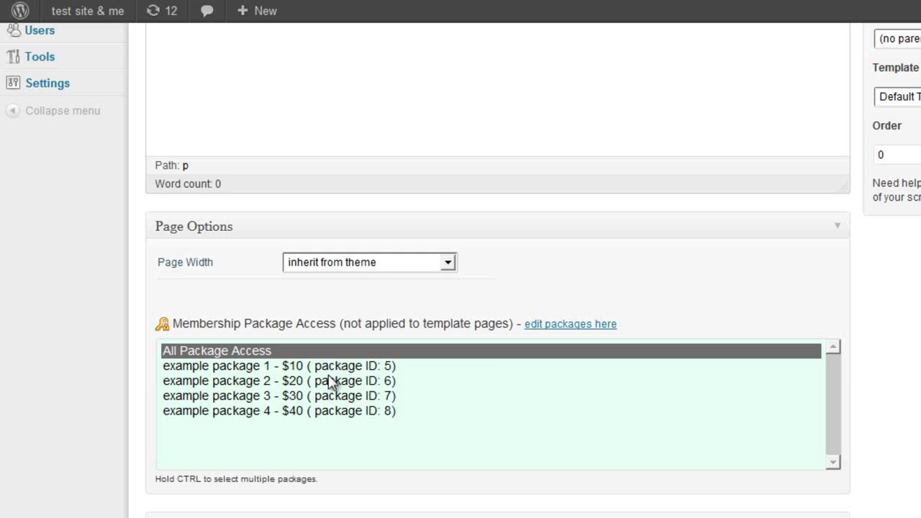
{"action": "scroll", "coordinate": [331, 381], "scroll_direction": "up", "scroll_amount": 5}
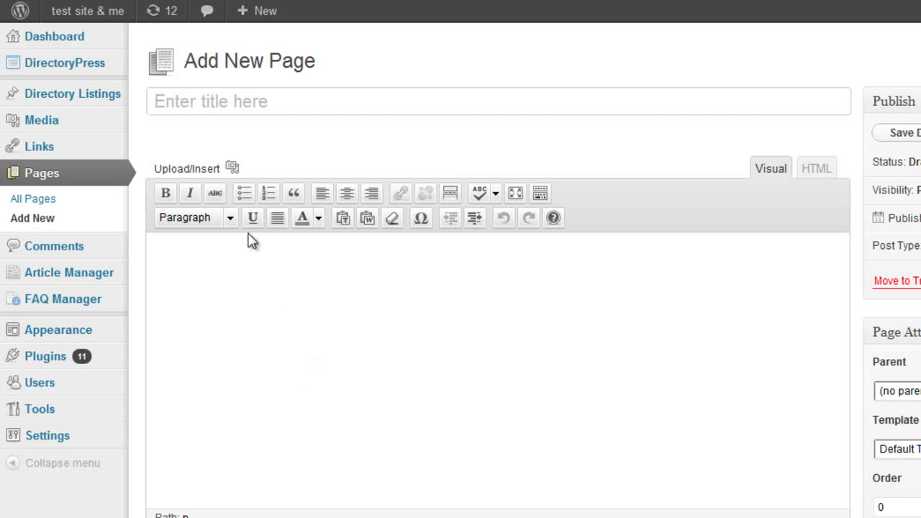
Open DirectoryPress's Submission settings and examine the Default Membership Package Access list for new listings
{"action": "mouse_move", "coordinate": [111, 72]}
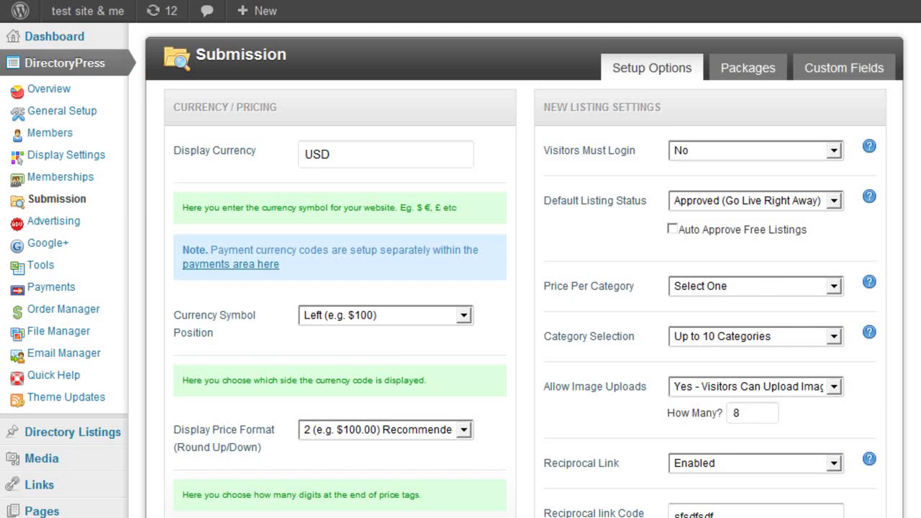
{"action": "scroll", "coordinate": [461, 287], "scroll_direction": "down", "scroll_amount": 3}
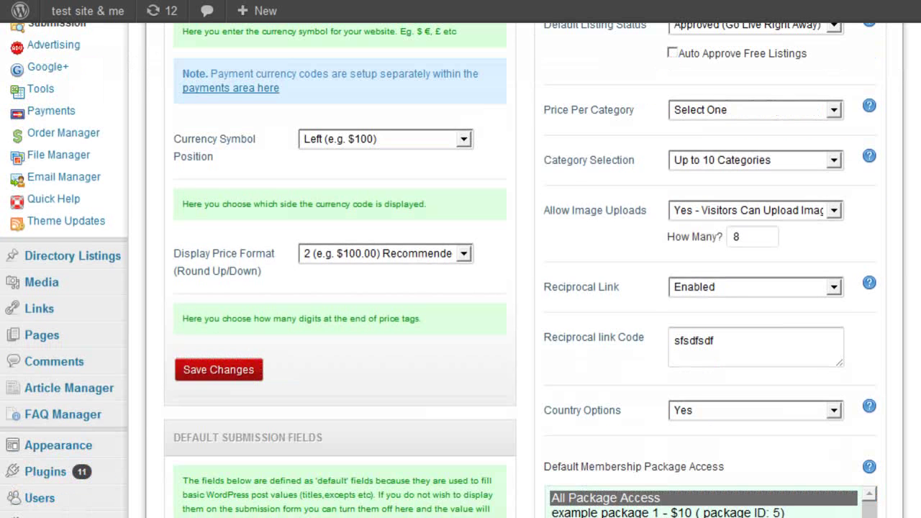
{"action": "scroll", "coordinate": [595, 430], "scroll_direction": "down", "scroll_amount": 2}
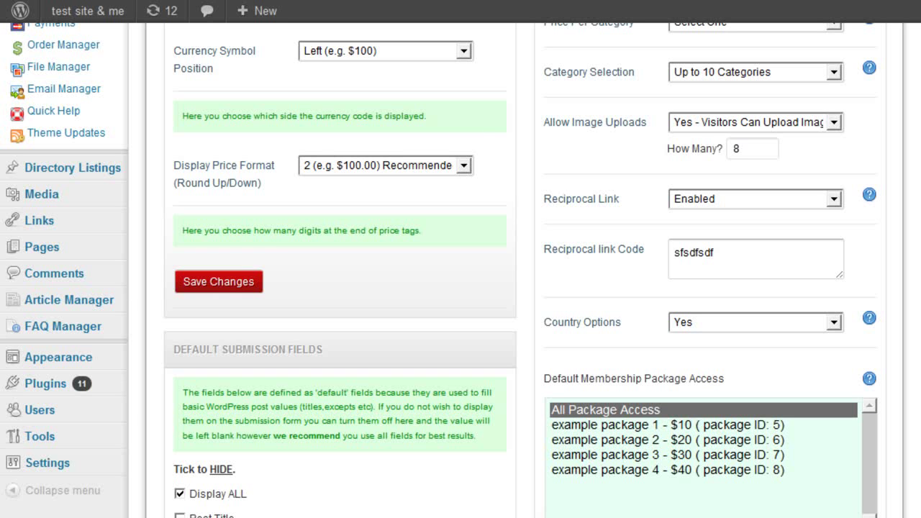
{"action": "scroll", "coordinate": [461, 288], "scroll_direction": "up", "scroll_amount": 3}
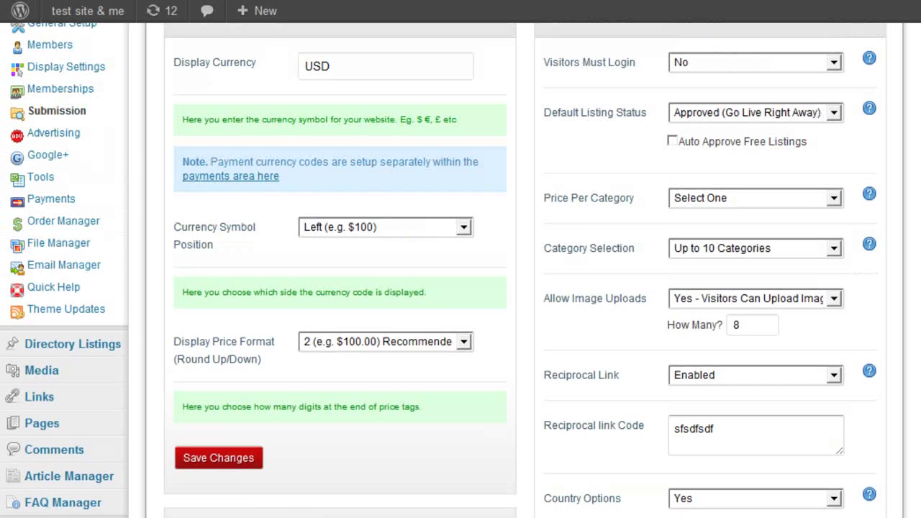
{"action": "scroll", "coordinate": [461, 288], "scroll_direction": "down", "scroll_amount": 4}
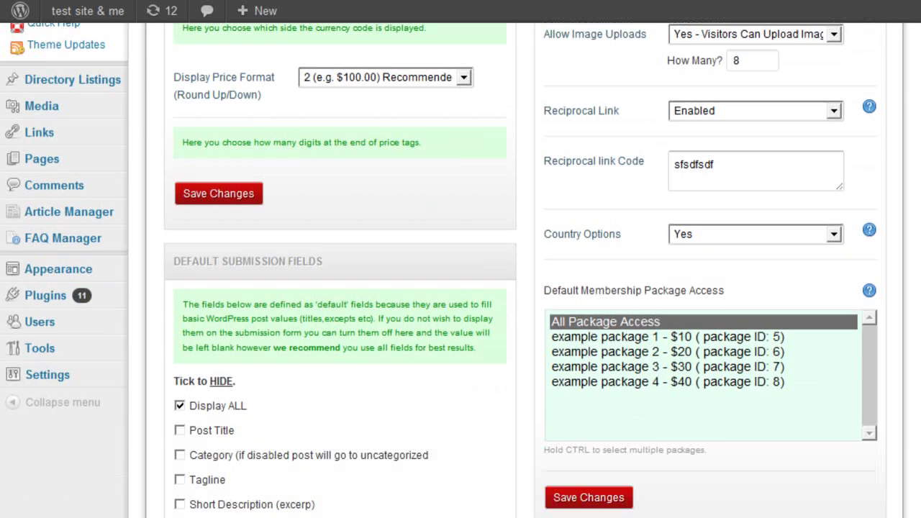
Try example package 4 as the Default Membership Package Access for new listings and switch back to All Package Access
{"action": "scroll", "coordinate": [461, 288], "scroll_direction": "up", "scroll_amount": 3}
{"action": "scroll", "coordinate": [461, 288], "scroll_direction": "down", "scroll_amount": 1}
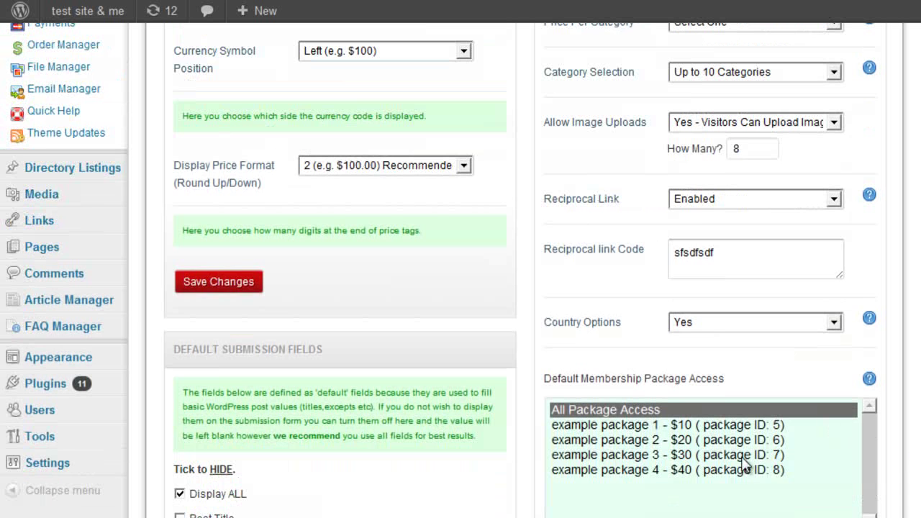
{"action": "left_click", "coordinate": [646, 470]}
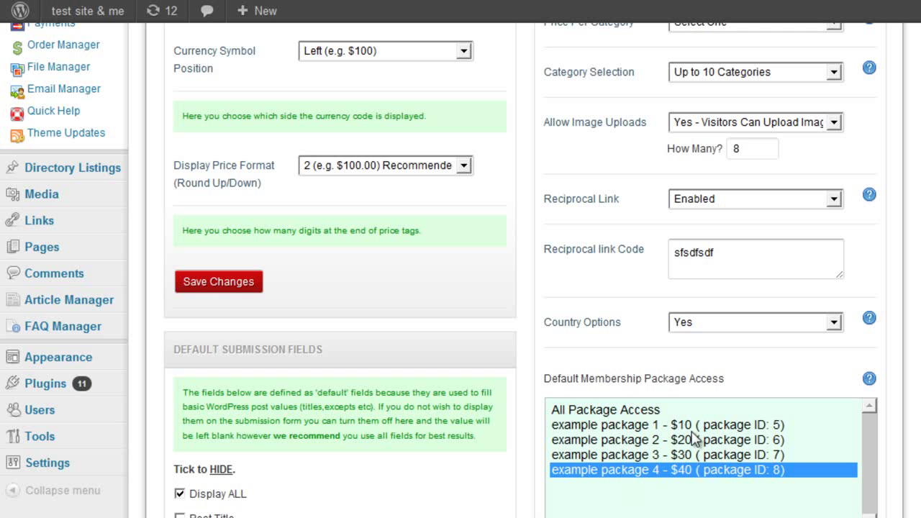
{"action": "left_click", "coordinate": [625, 412]}
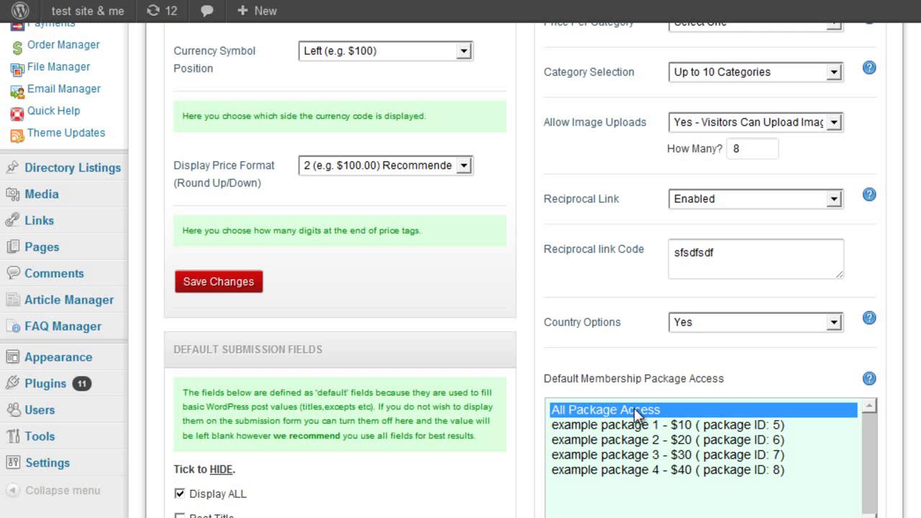
{"action": "left_click", "coordinate": [594, 476]}
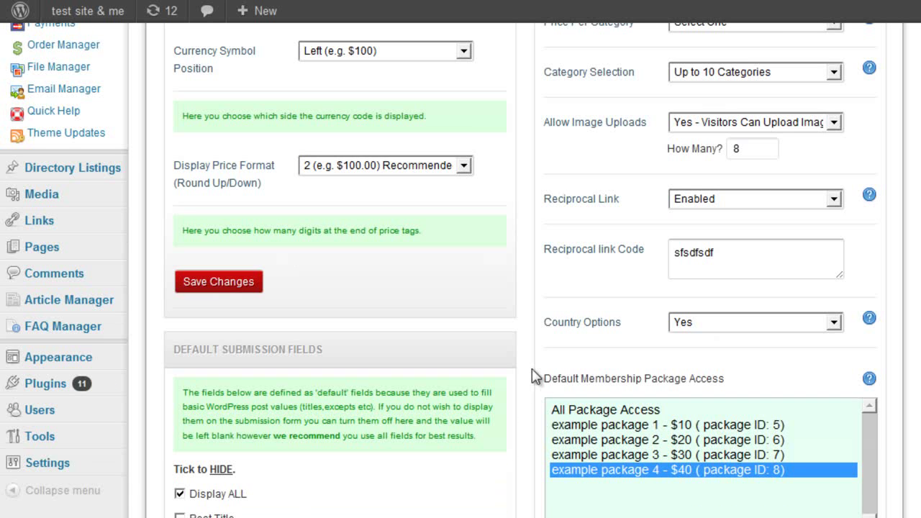
{"action": "left_click", "coordinate": [622, 410]}
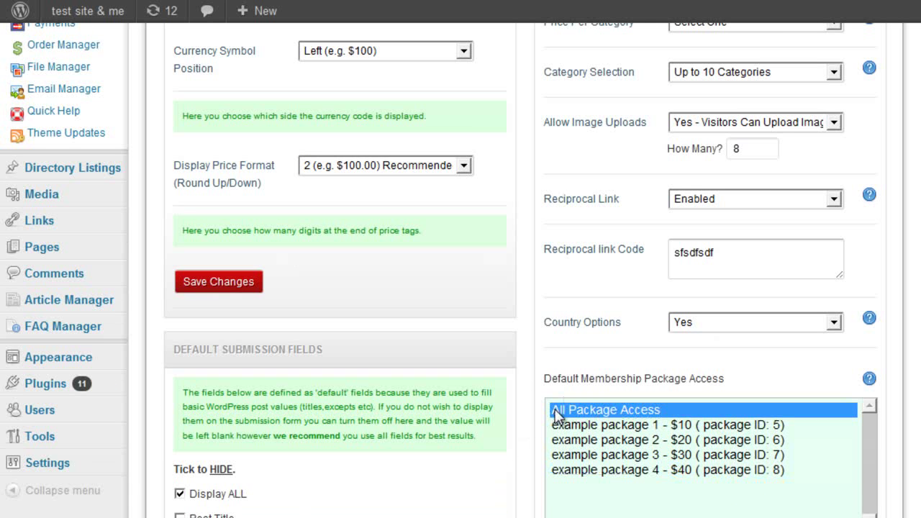
Open the first directory listing for editing and review its Membership Package Access selection in the Listing Options
{"action": "scroll", "coordinate": [539, 367], "scroll_direction": "up", "scroll_amount": 3}
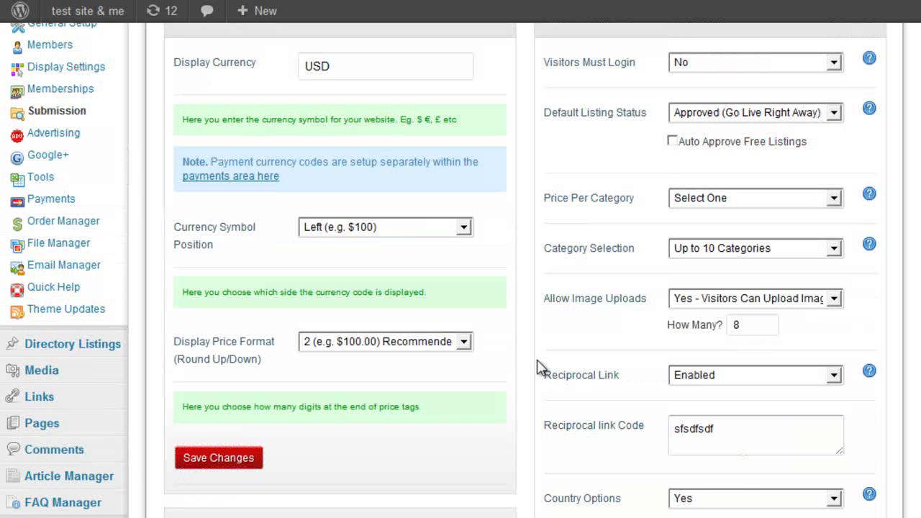
{"action": "scroll", "coordinate": [538, 367], "scroll_direction": "up", "scroll_amount": 2}
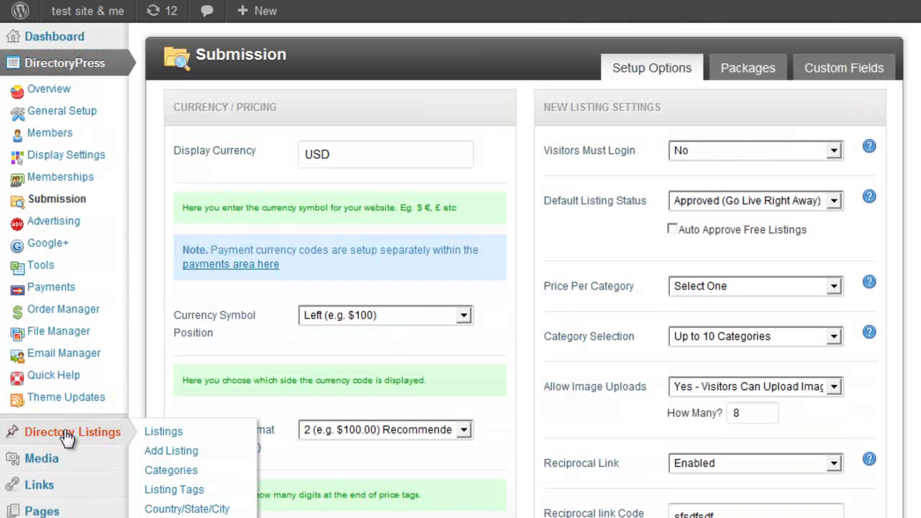
{"action": "left_click", "coordinate": [65, 431]}
{"action": "left_click", "coordinate": [349, 207]}
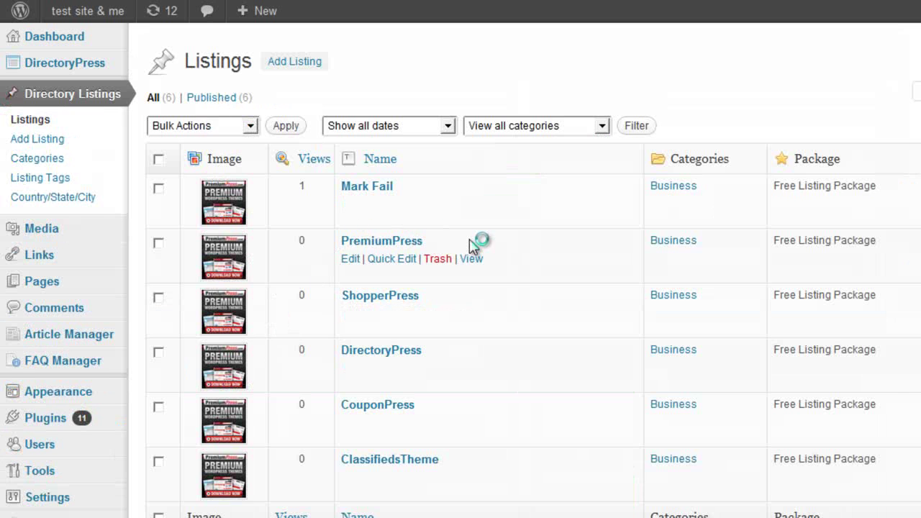
{"action": "scroll", "coordinate": [533, 287], "scroll_direction": "down", "scroll_amount": 1}
{"action": "scroll", "coordinate": [509, 337], "scroll_direction": "down", "scroll_amount": 2}
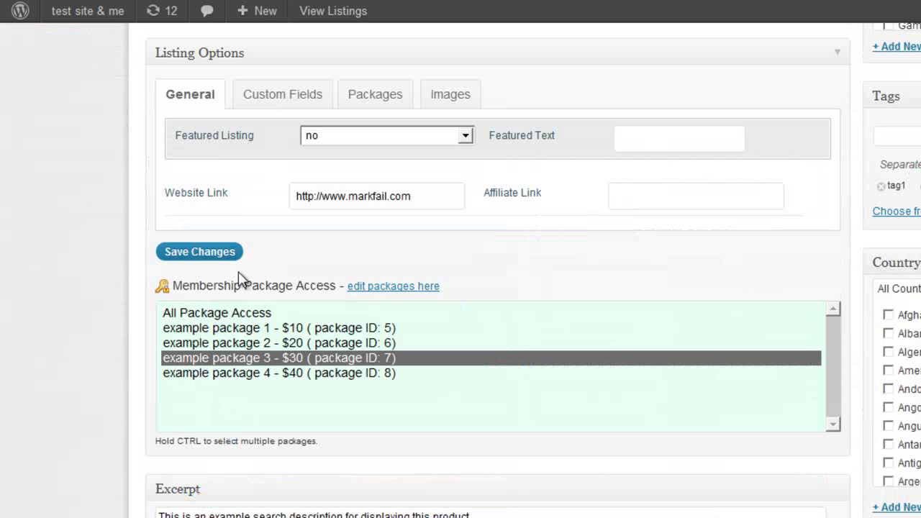
{"action": "scroll", "coordinate": [314, 339], "scroll_direction": "up", "scroll_amount": 5}
{"action": "scroll", "coordinate": [310, 356], "scroll_direction": "up", "scroll_amount": 3}
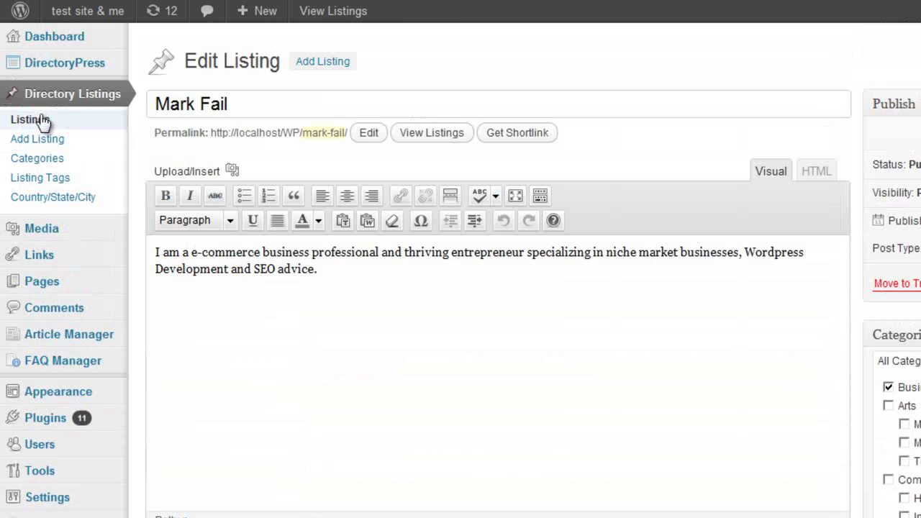
{"action": "mouse_move", "coordinate": [57, 68]}
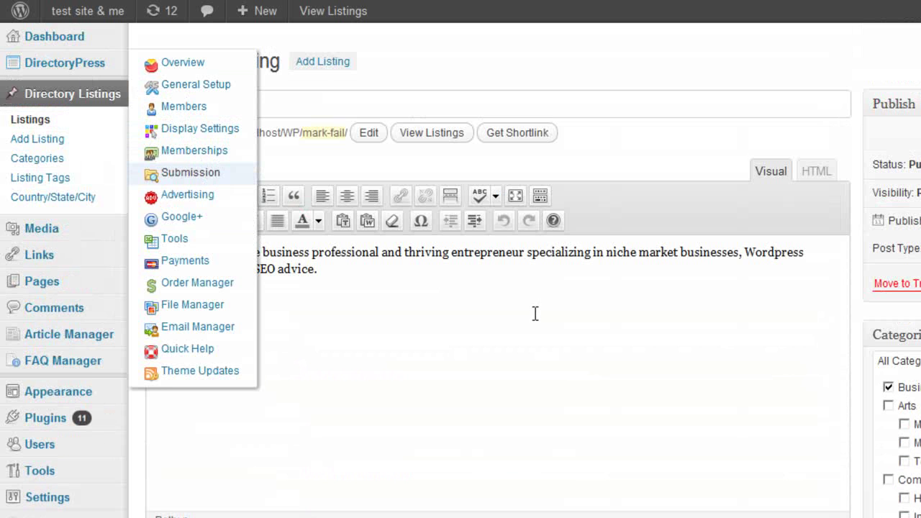